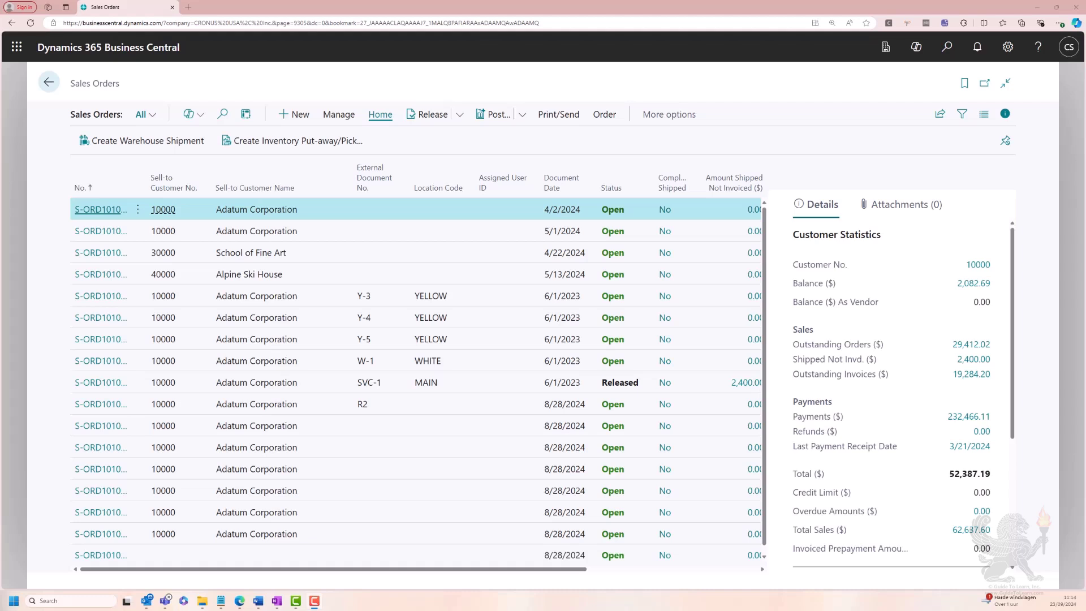
Create a new sales order for the customer Adatum Corporation, identified by the customer number
left_click(293, 121)
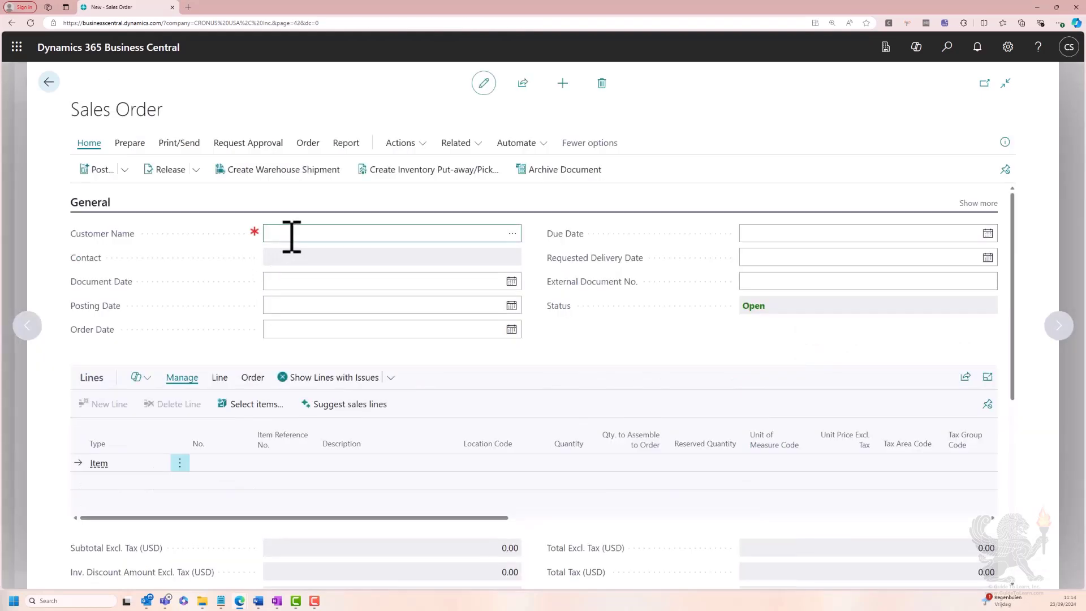
type("10000")
key("Tab")
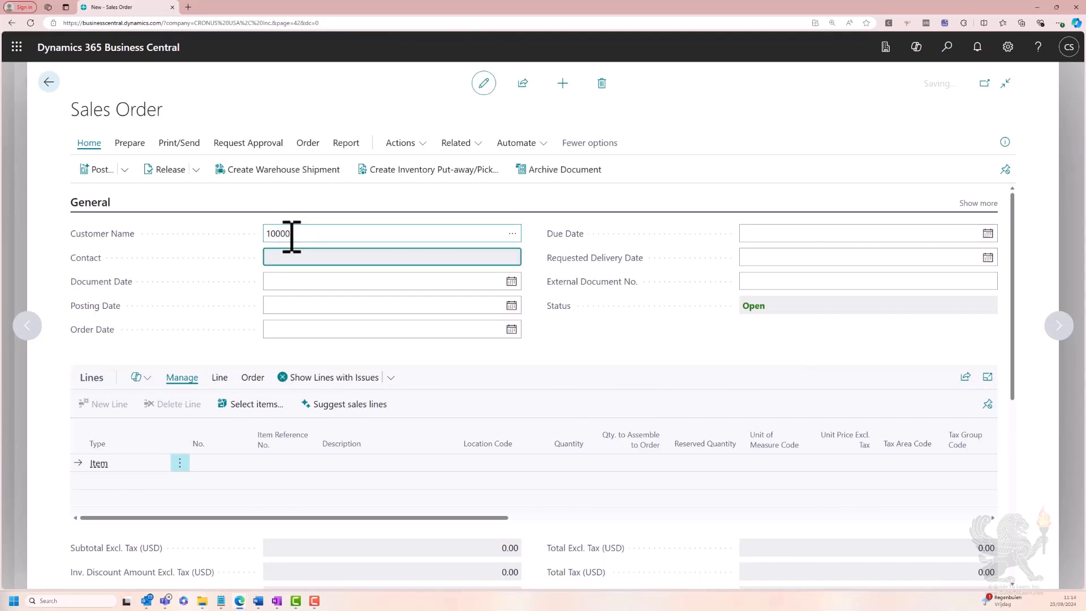
Add an order line for item 1000 (Surface Pro) at location WEST with a quantity of 1
left_click(225, 465)
type("100")
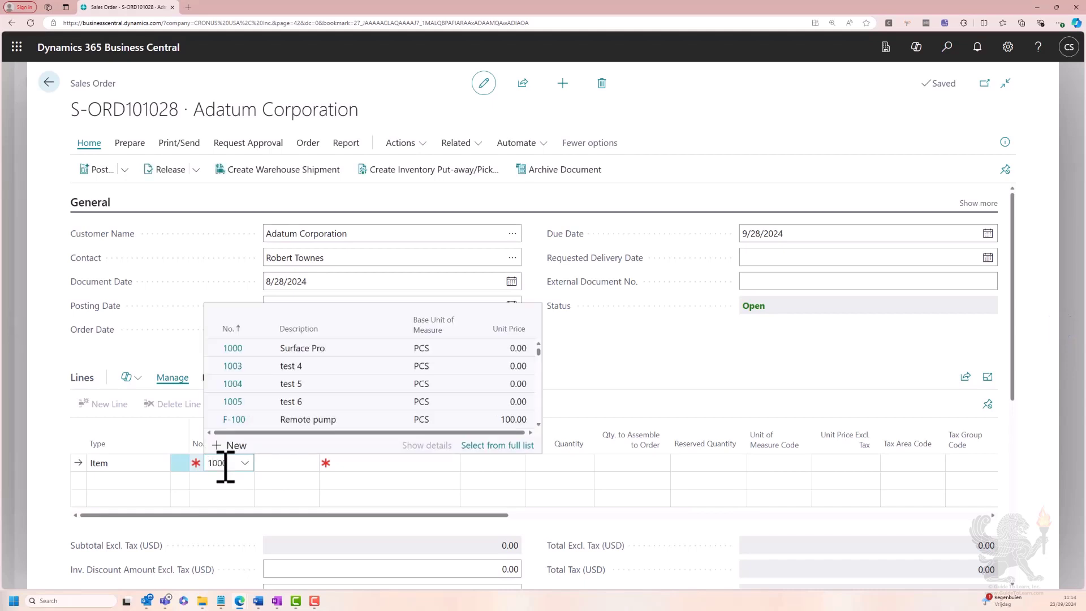
type("0")
key("Tab")
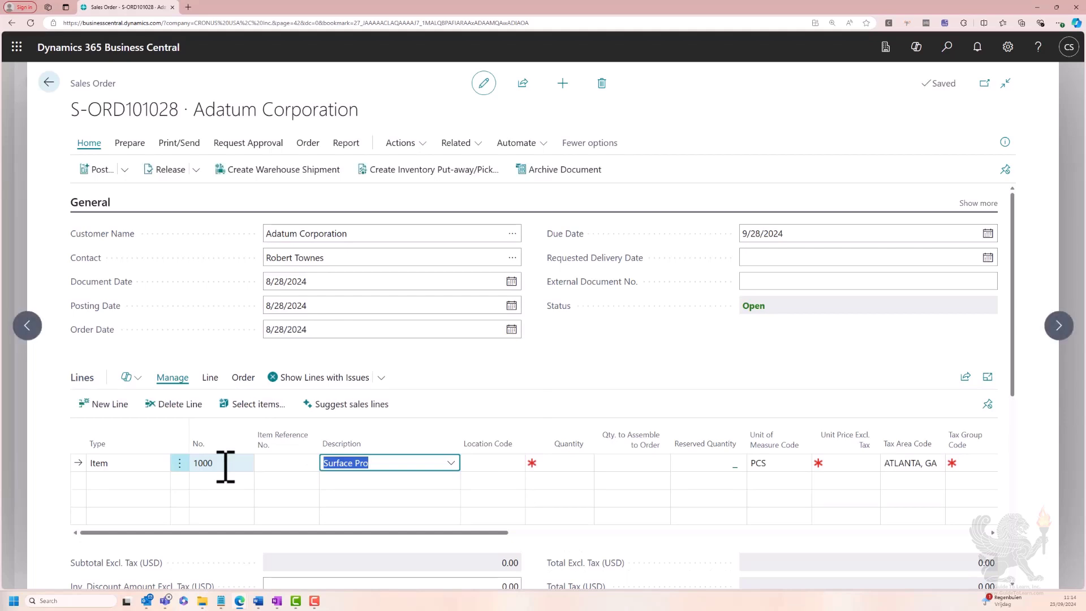
key("Tab")
type("WEST")
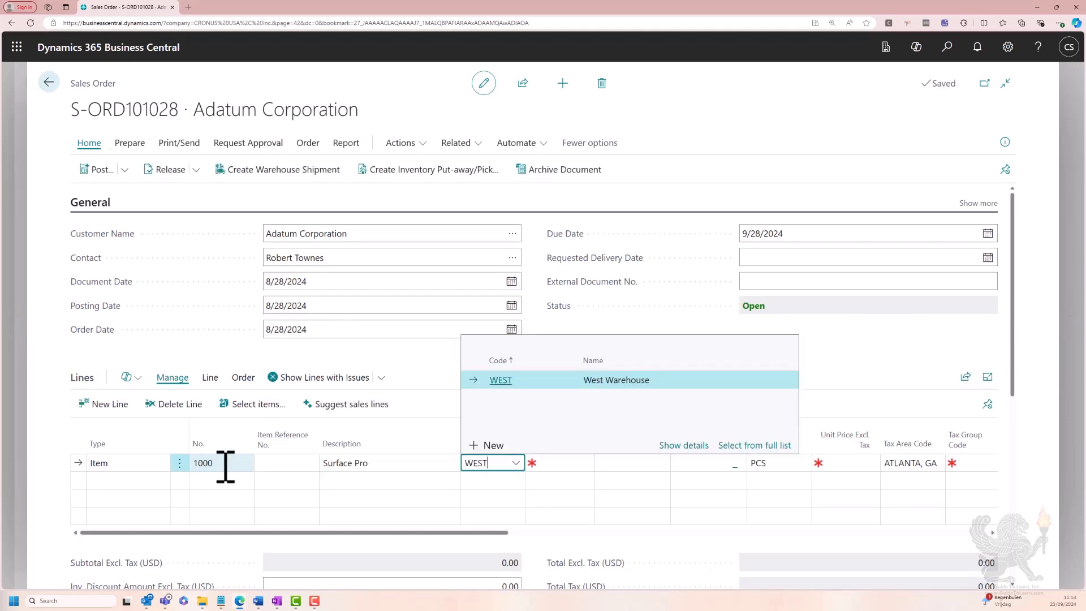
key("Tab")
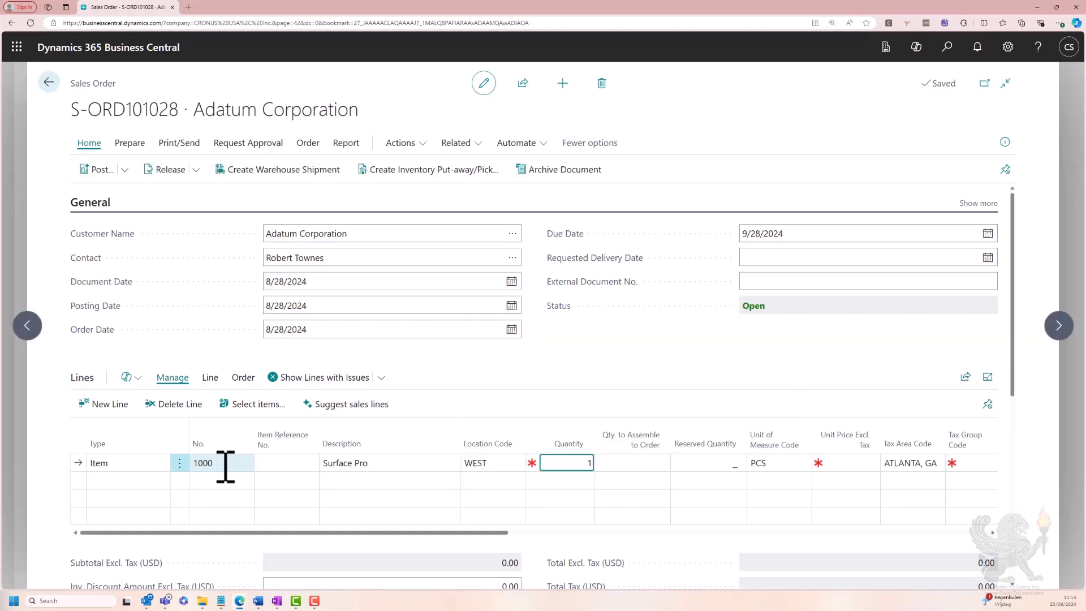
key("Tab")
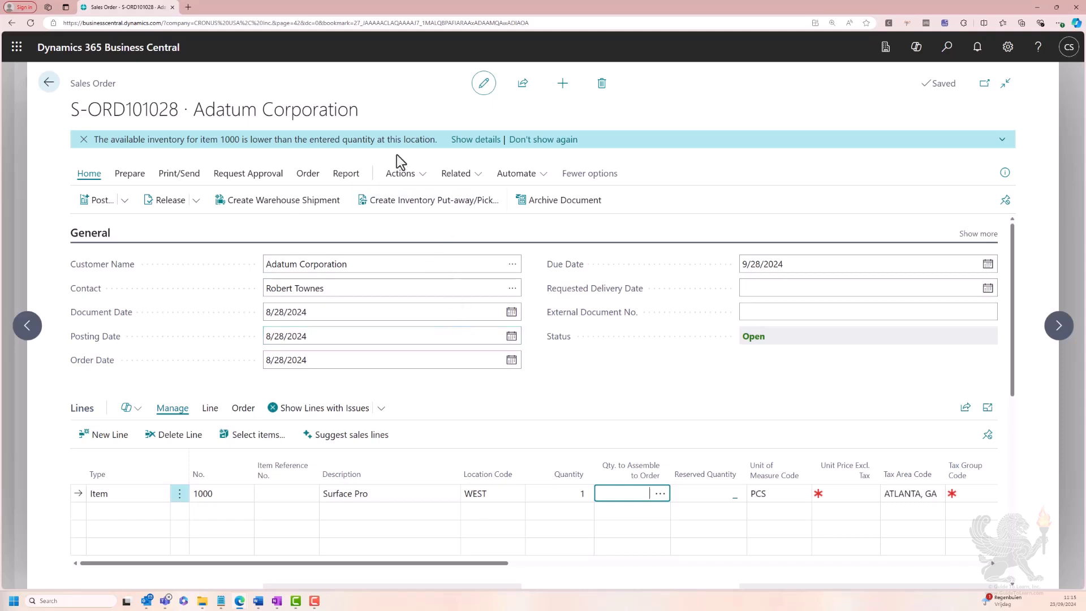
Run the Capable-to-Promise calculation in Order Promising for the Surface Pro line and accept the proposed dates
left_click(400, 182)
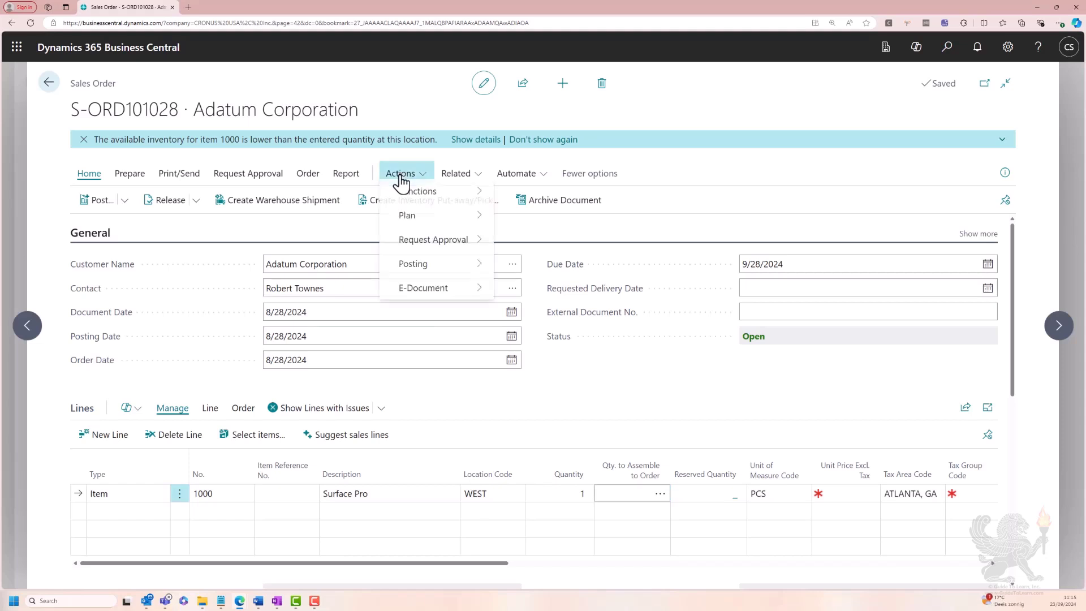
mouse_move(435, 229)
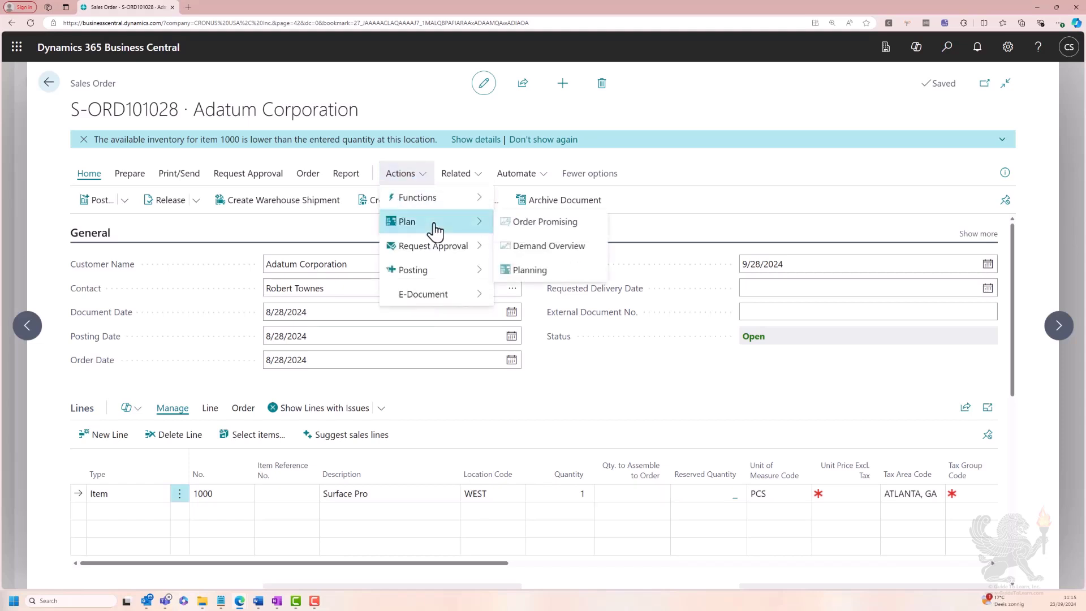
left_click(550, 229)
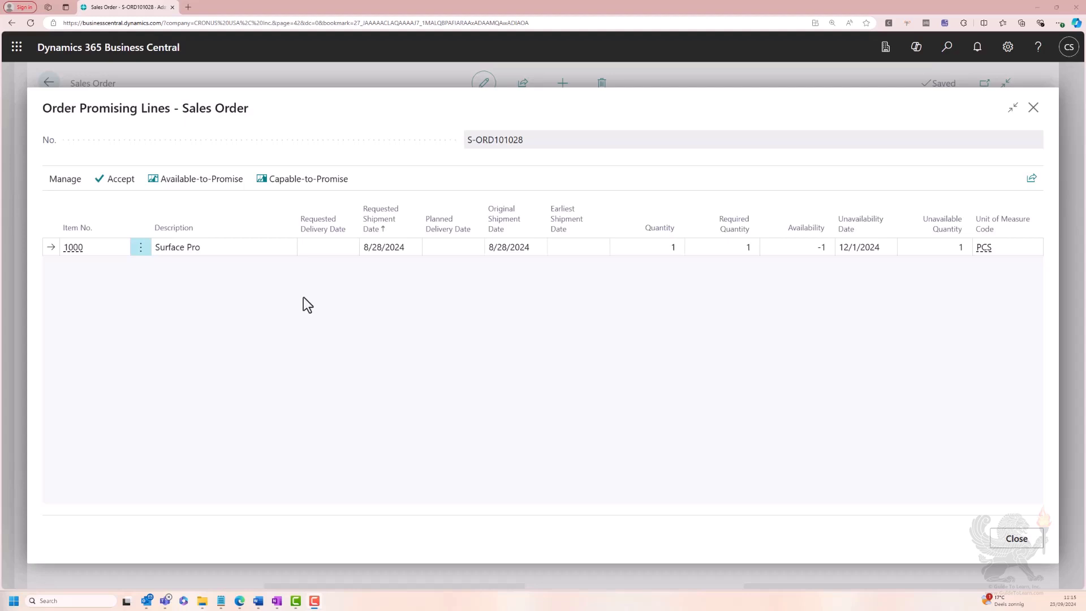
left_click(309, 192)
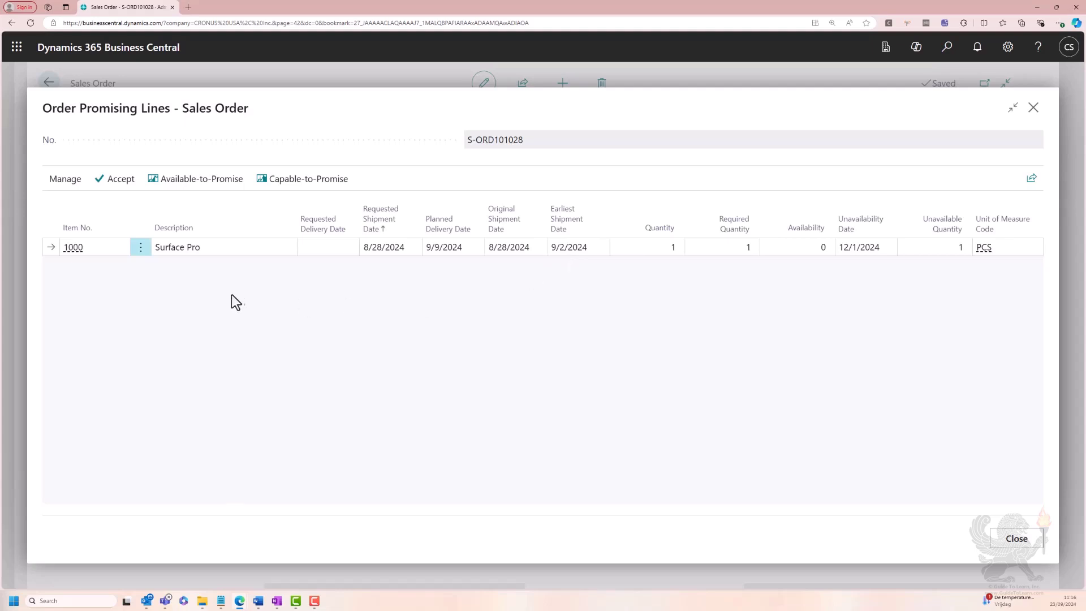
left_click(123, 186)
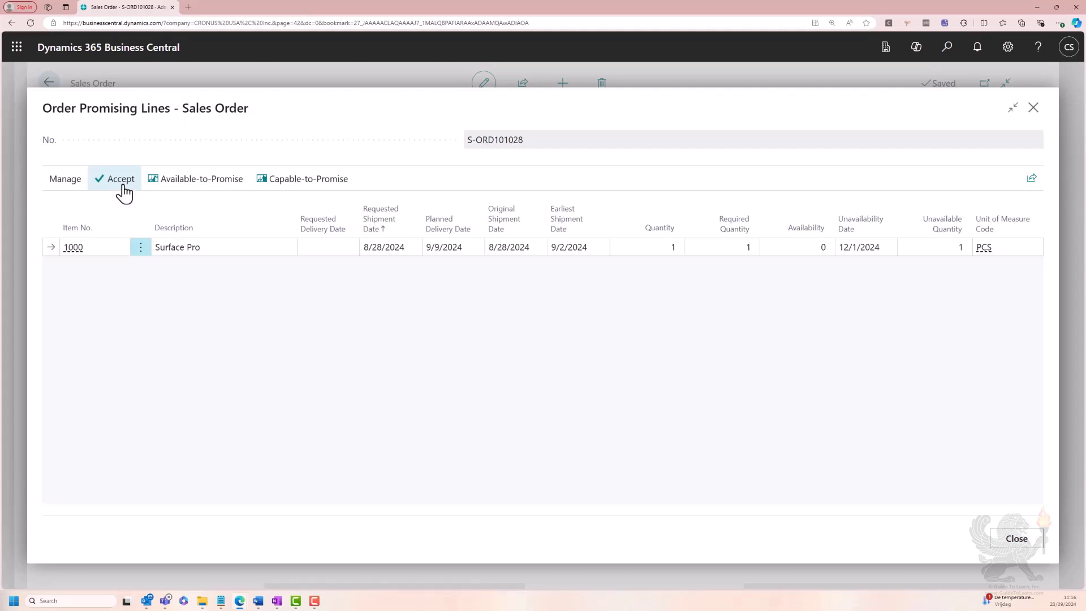
Review the order line's shipment and planned delivery dates, and open the details of its reserved quantity
left_click_drag(375, 562, 847, 574)
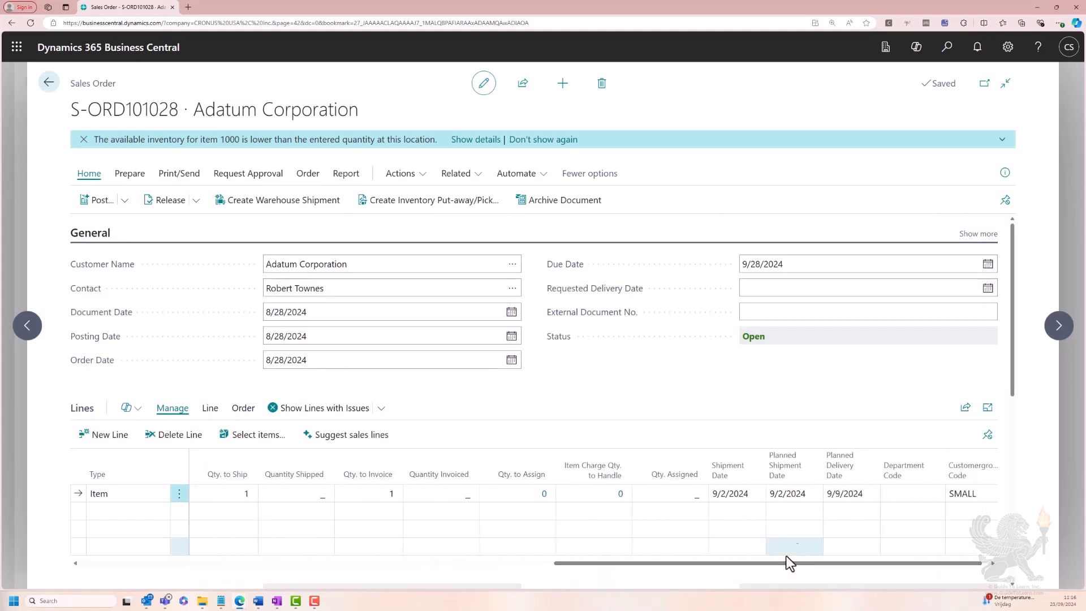
left_click(743, 494)
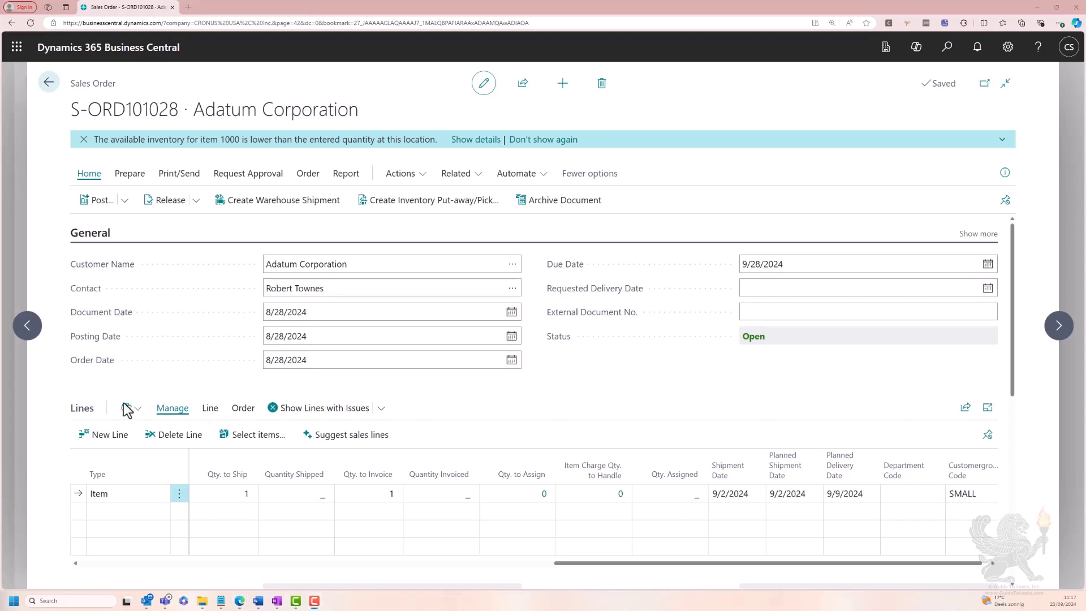
left_click_drag(600, 565, 284, 558)
left_click_drag(273, 559, 222, 566)
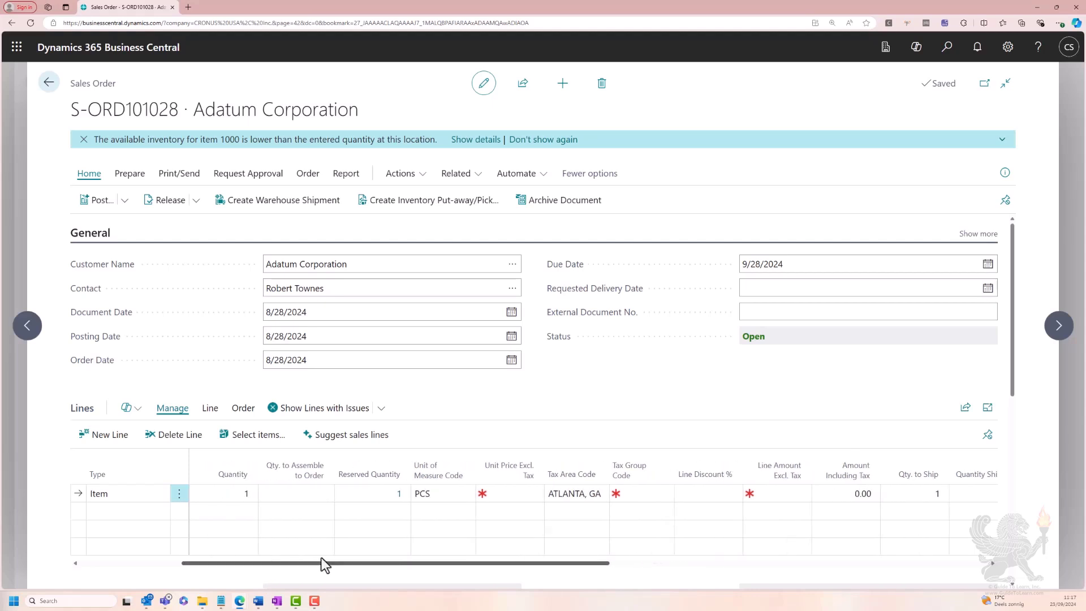
left_click(398, 499)
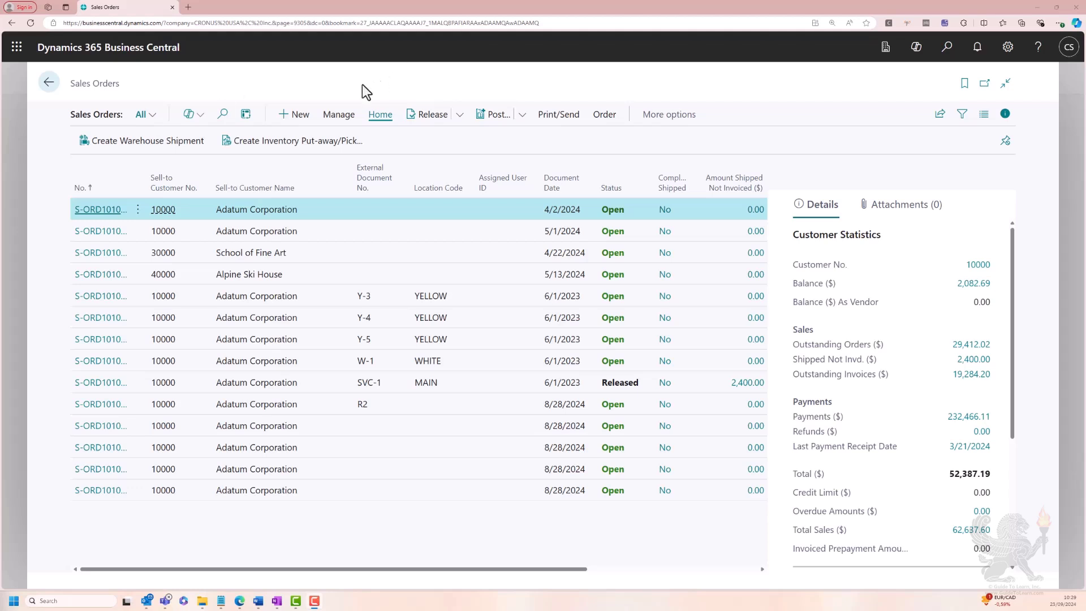
Create another sales order for Adatum Corporation with a requested delivery date of 9/10/2024
left_click(285, 128)
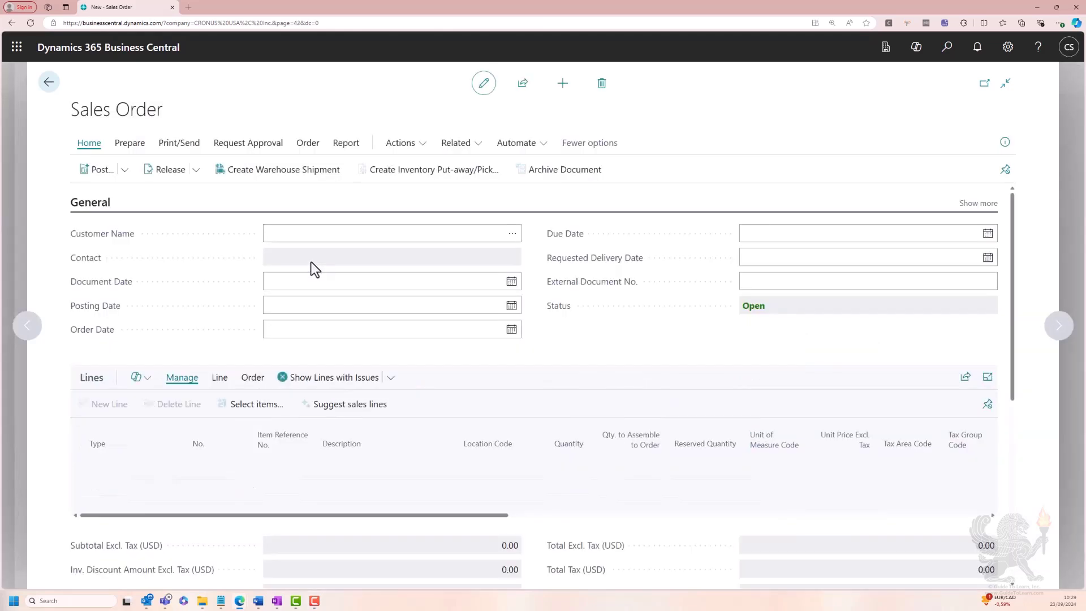
type("10000")
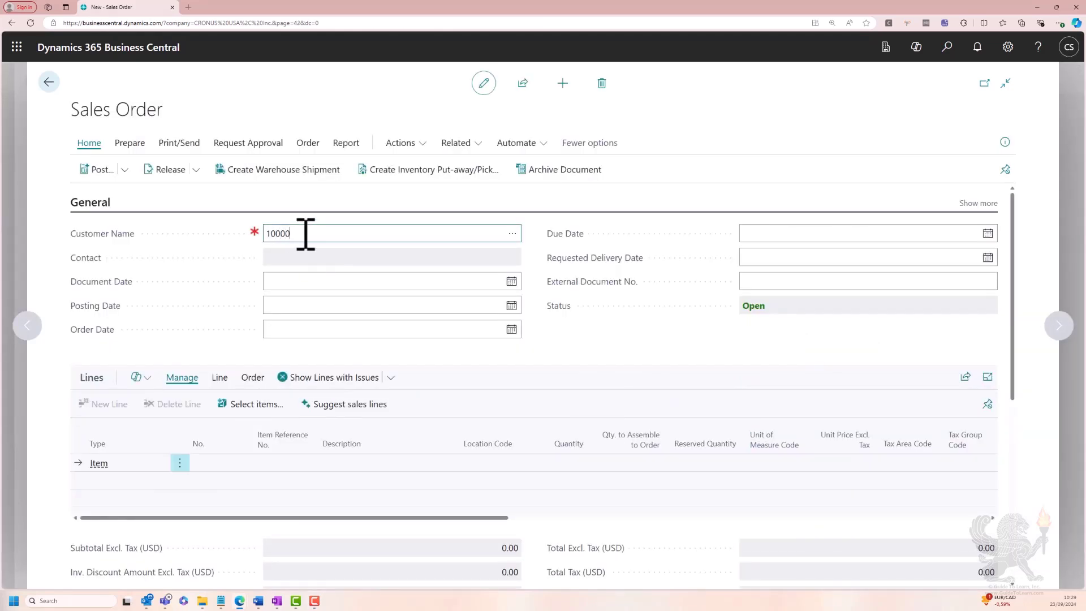
key("Tab")
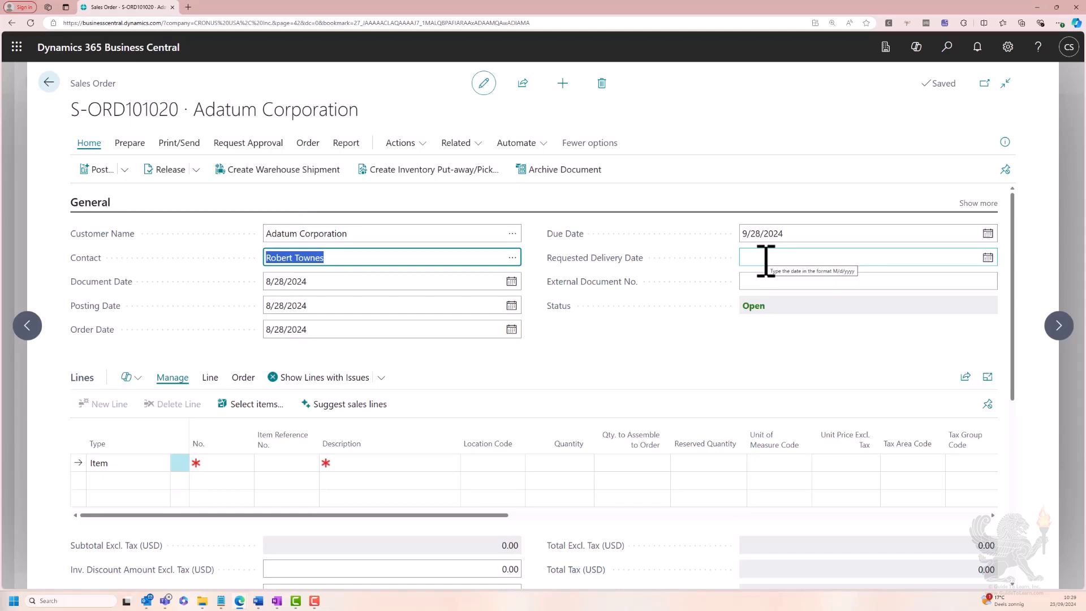
type("091")
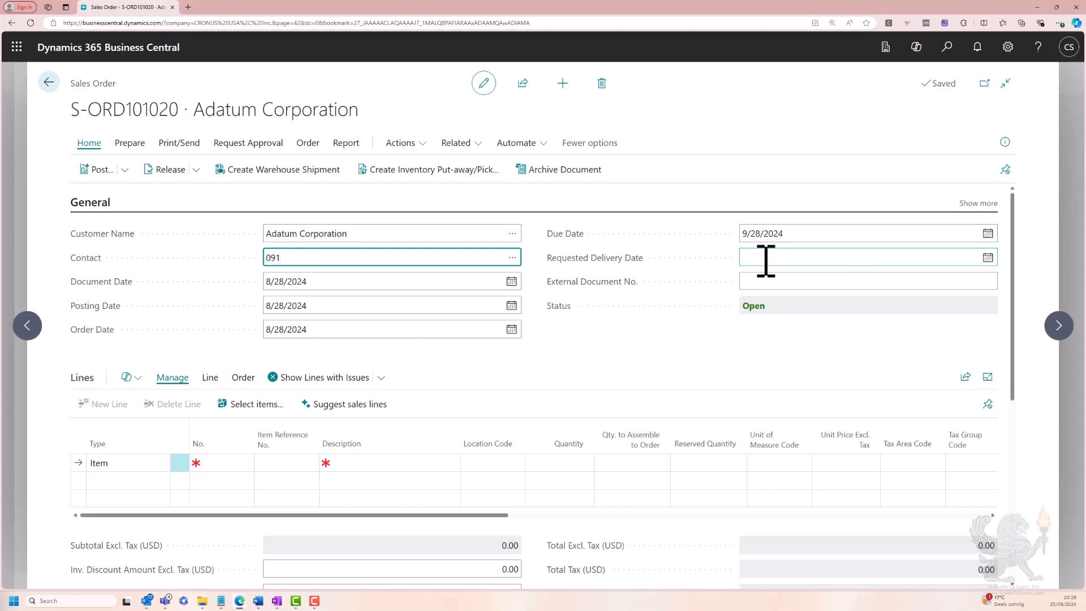
left_click(821, 258)
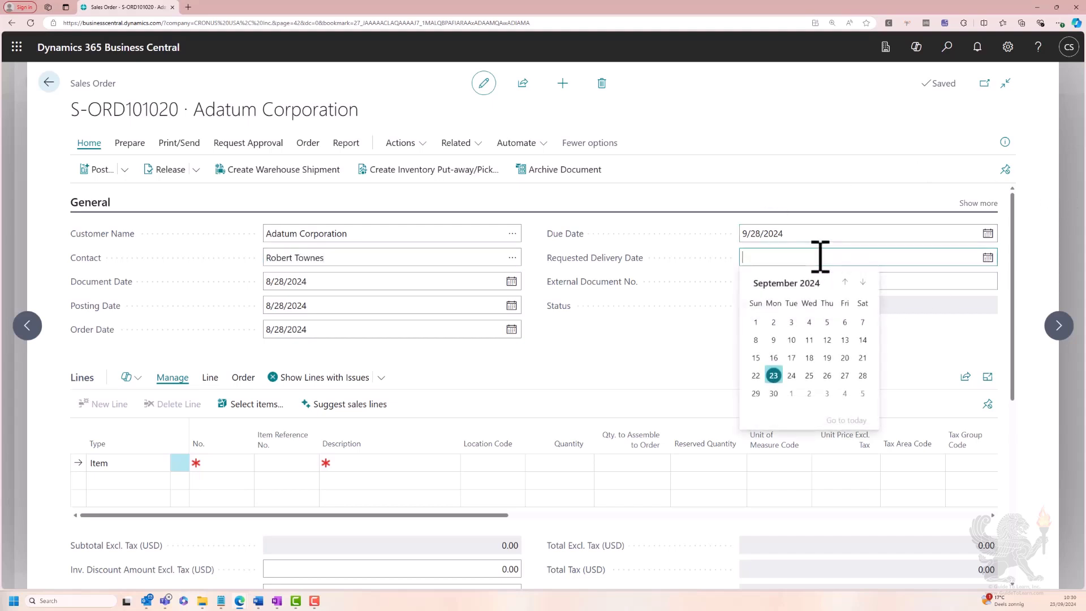
type("0910")
key("Tab")
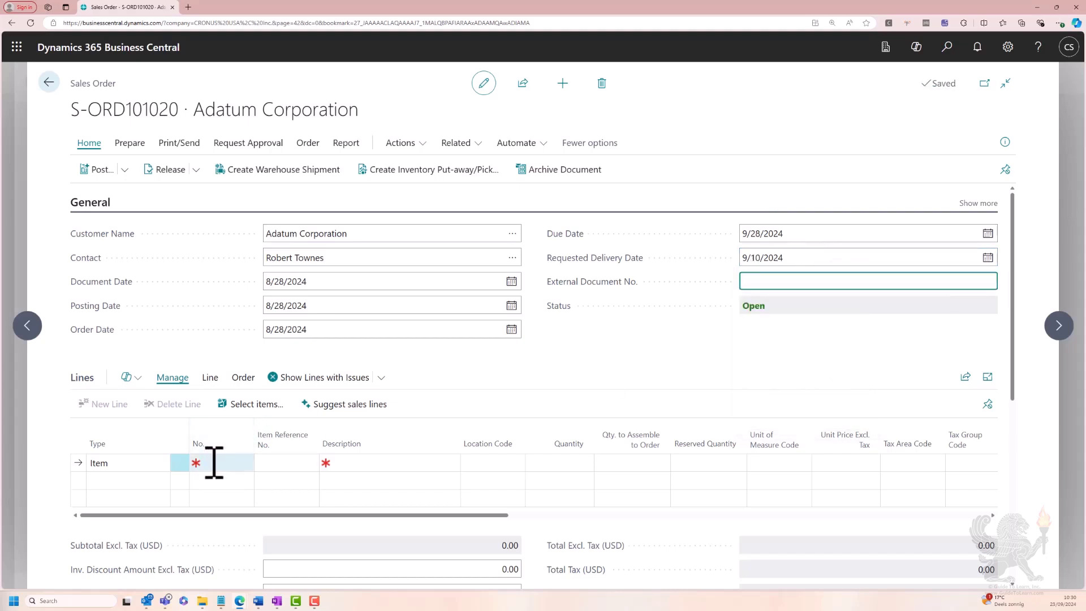
Add an order line for item 1000 (Surface Pro) at location EAST with a quantity of 1
left_click(223, 462)
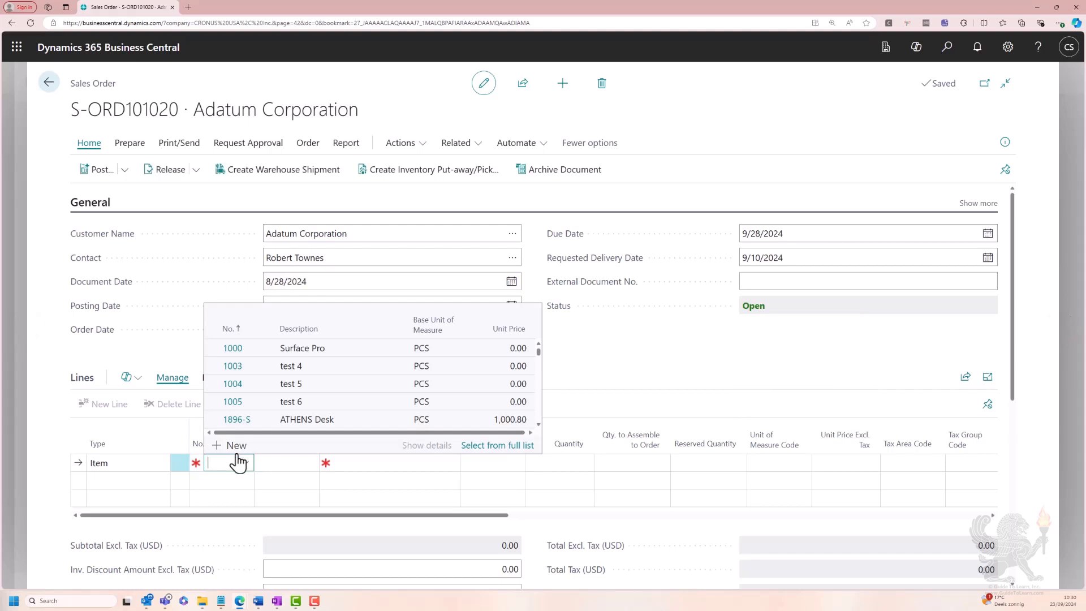
left_click(280, 350)
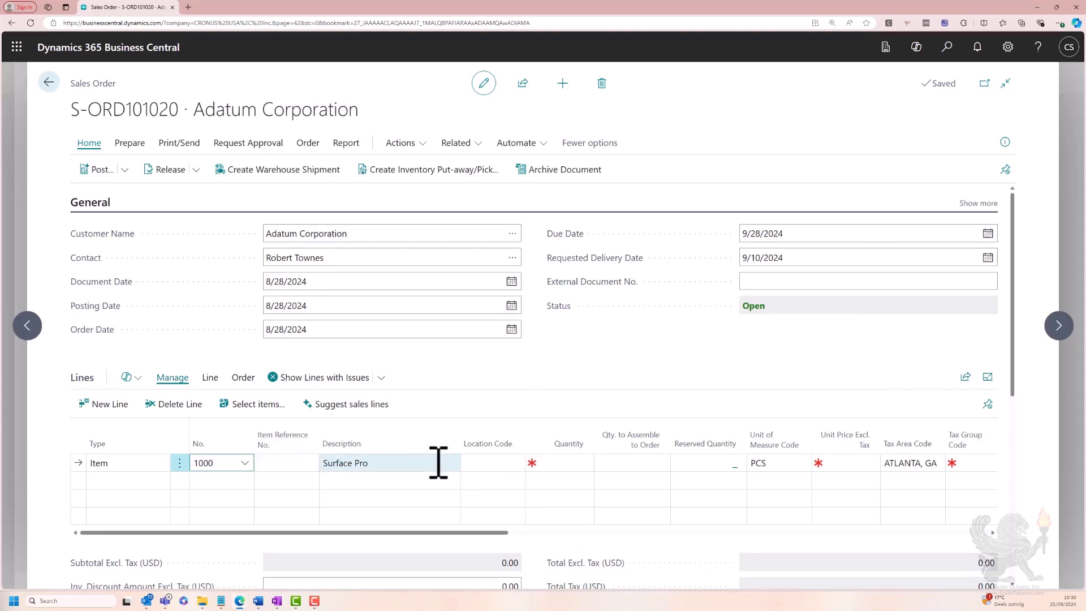
left_click(502, 463)
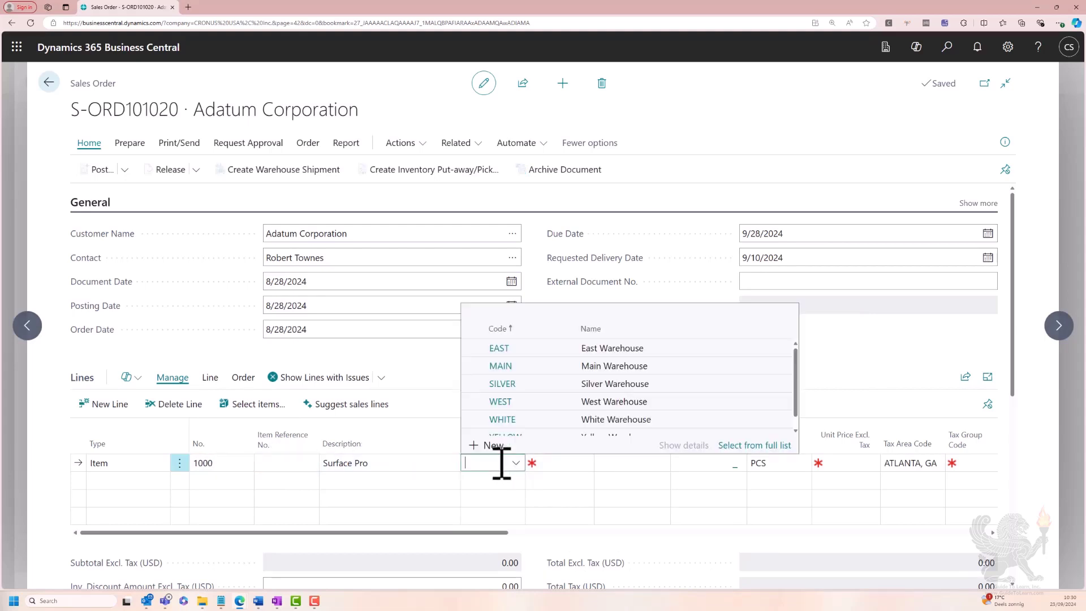
type("east")
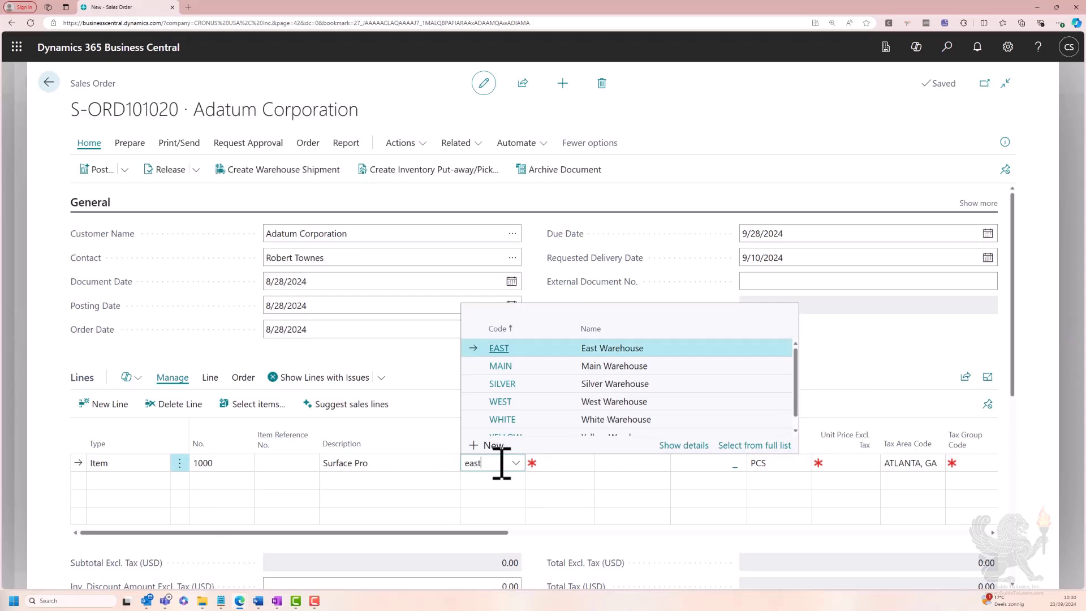
key("Tab")
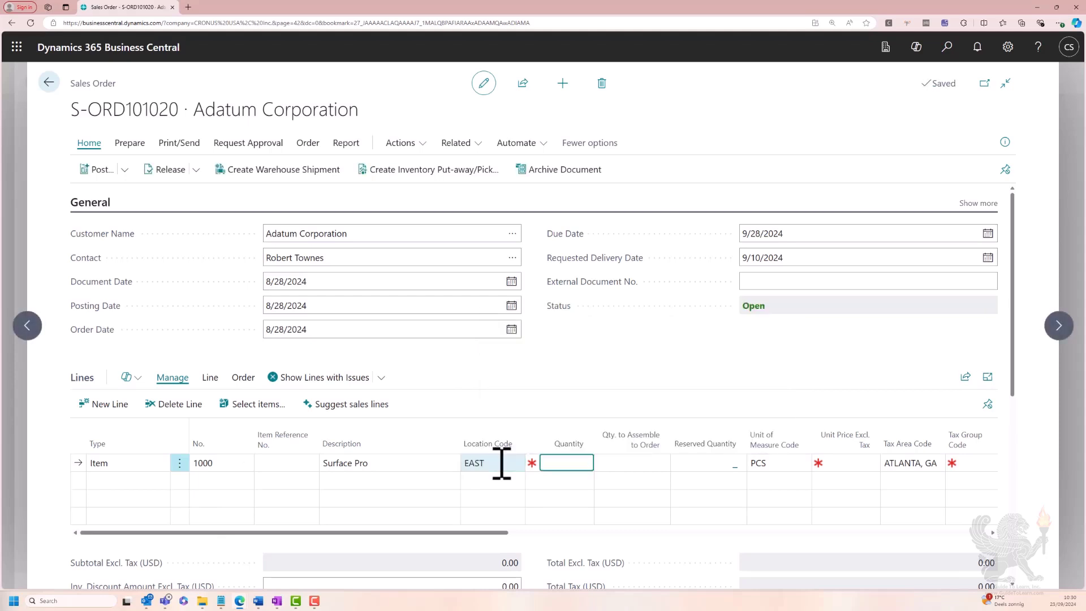
key("Tab")
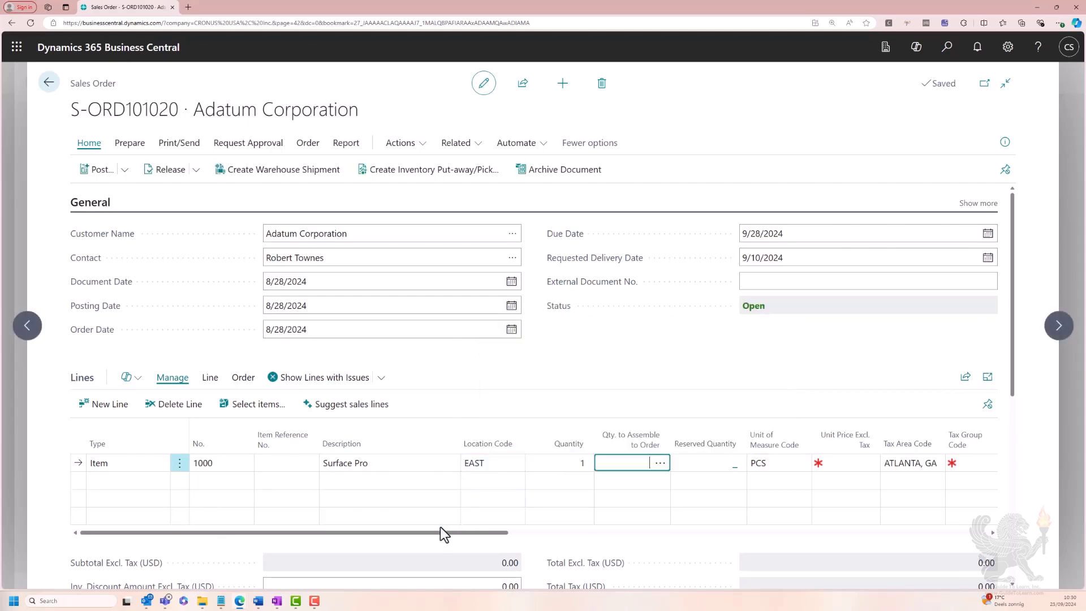
Examine the line's shipment date, planned shipment date and planned delivery date, including the field description for the planned delivery date
left_click_drag(435, 534, 935, 532)
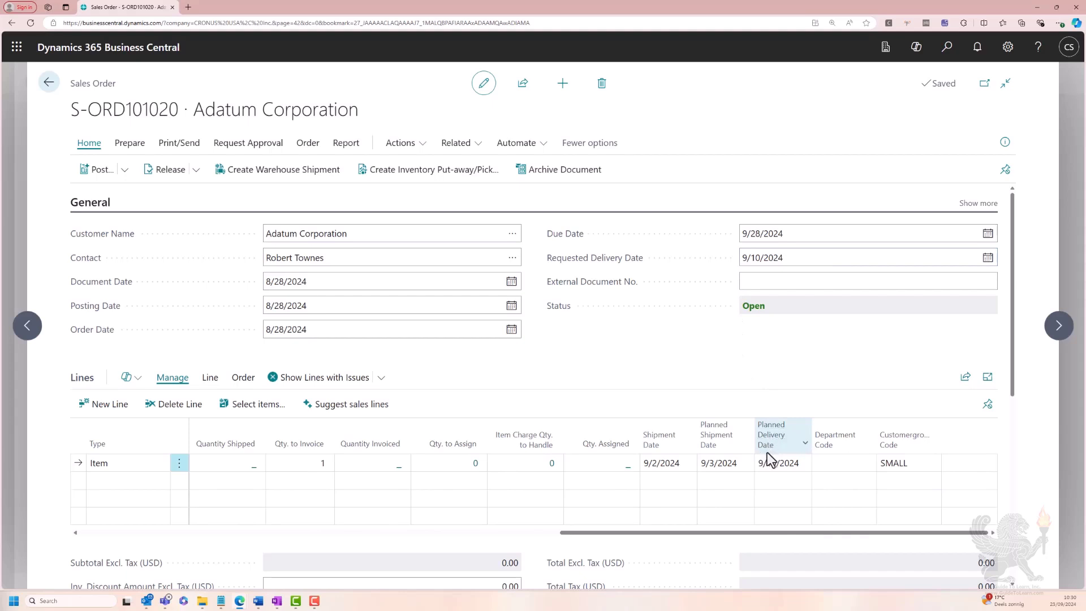
mouse_move(778, 443)
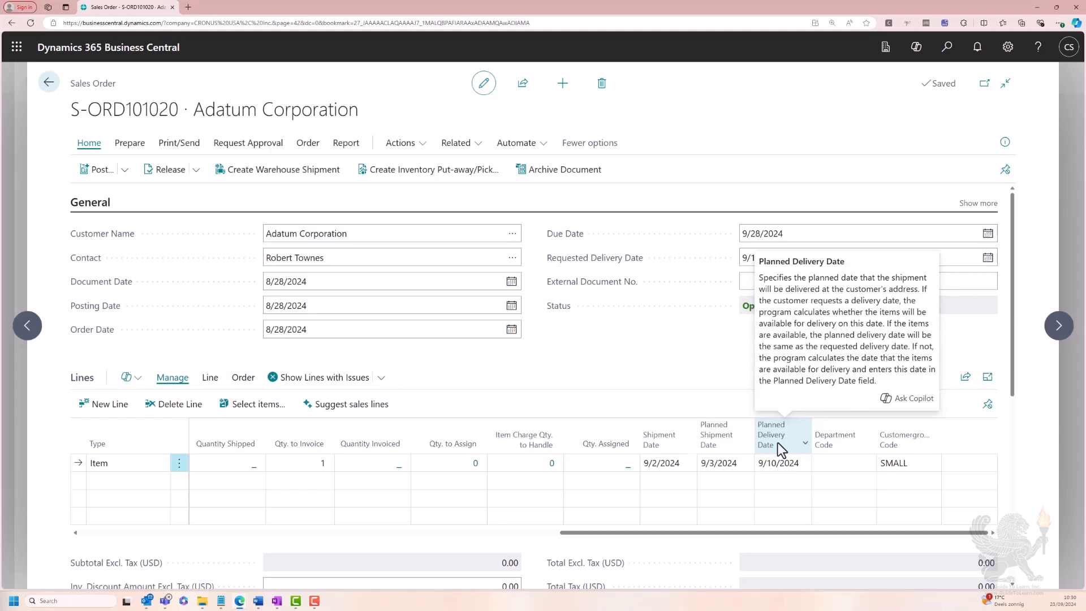
left_click(771, 474)
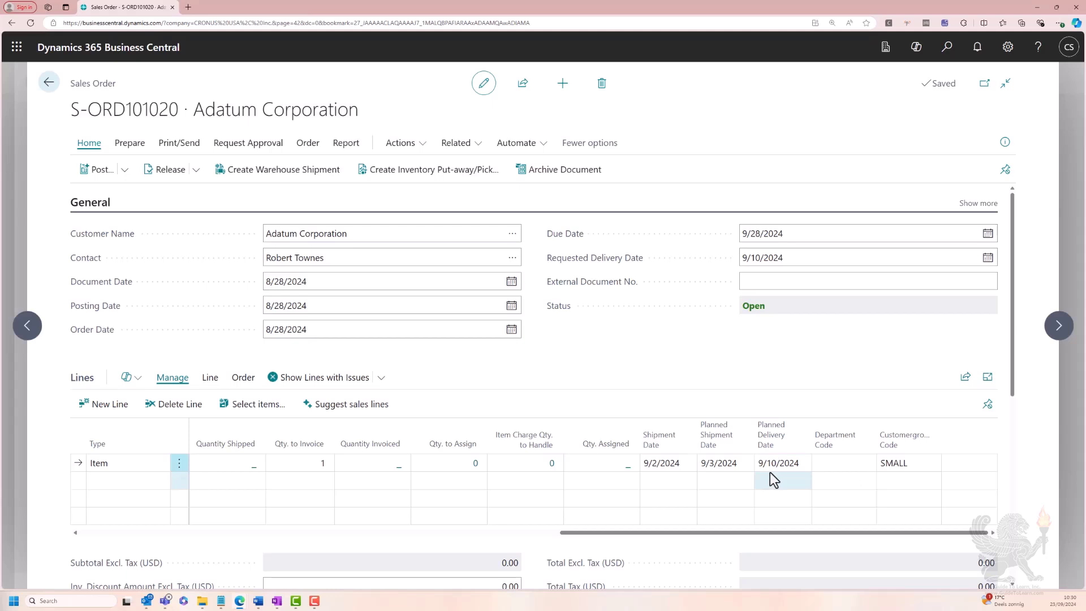
left_click(735, 465)
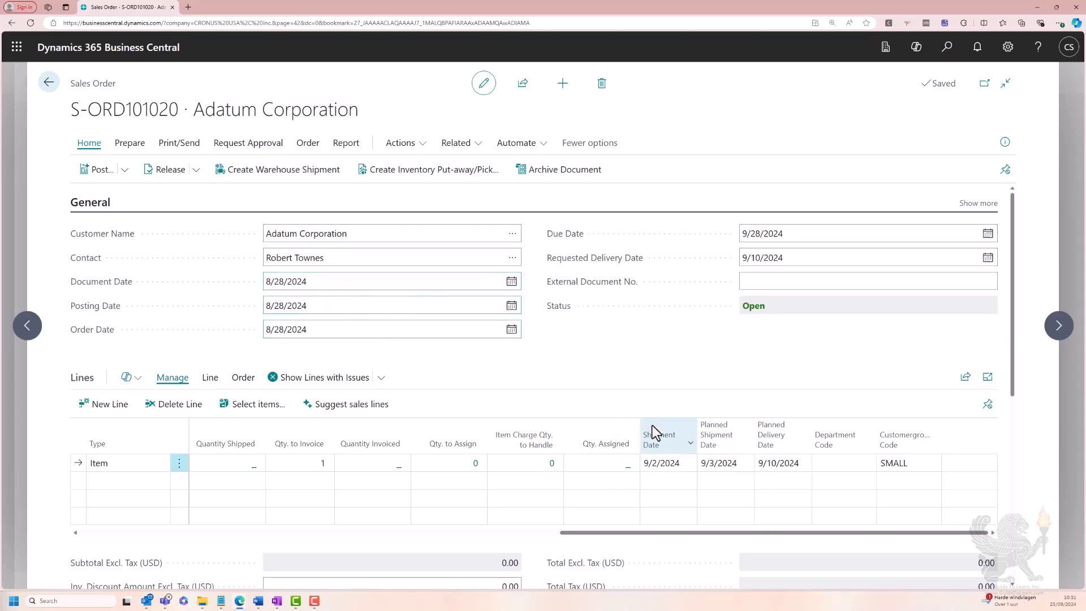
mouse_move(653, 447)
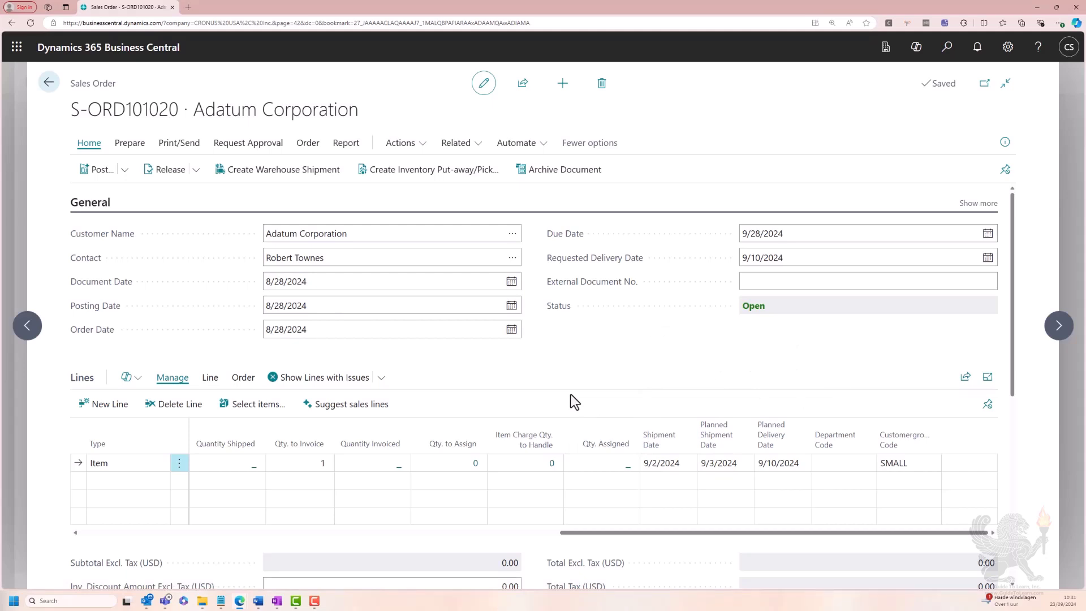
Create another sales order for customer 10000 (Adatum Corporation) with a requested delivery date of 9/1/2024
key("Escape")
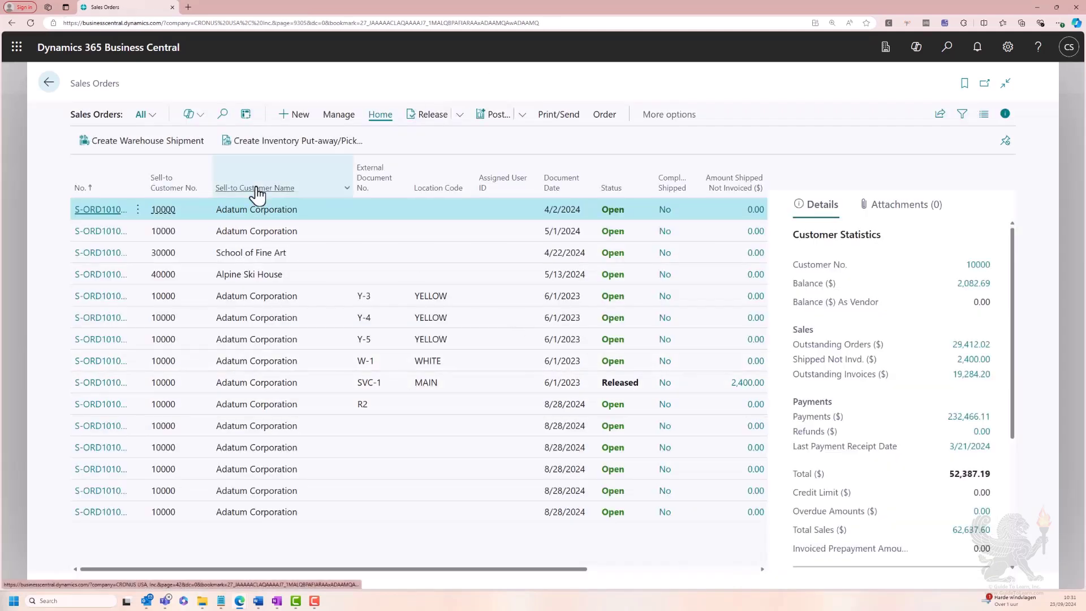
left_click(291, 115)
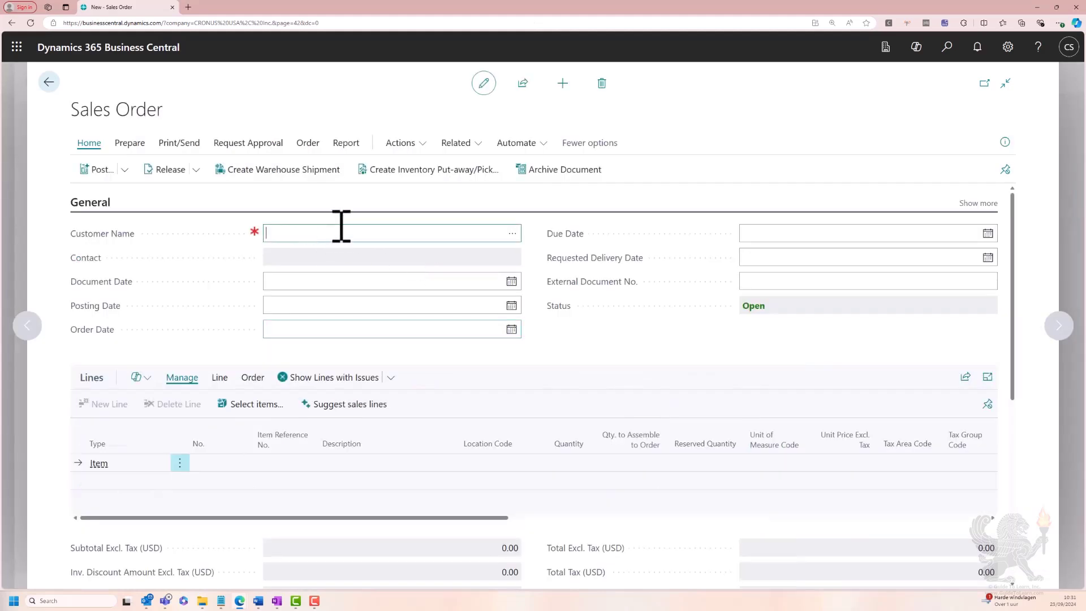
type("10000")
key("Tab")
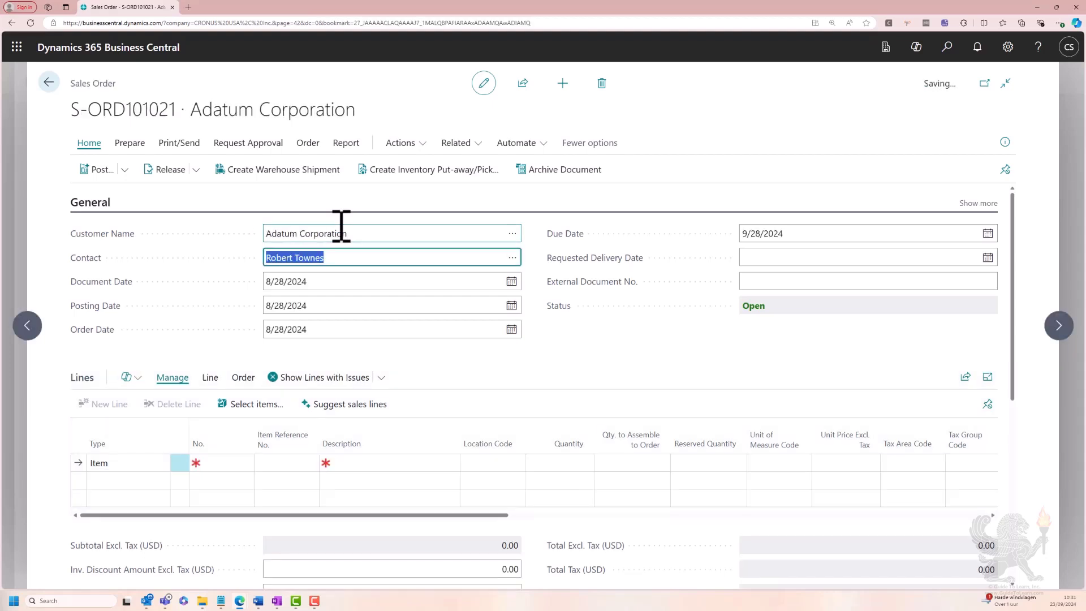
left_click(771, 257)
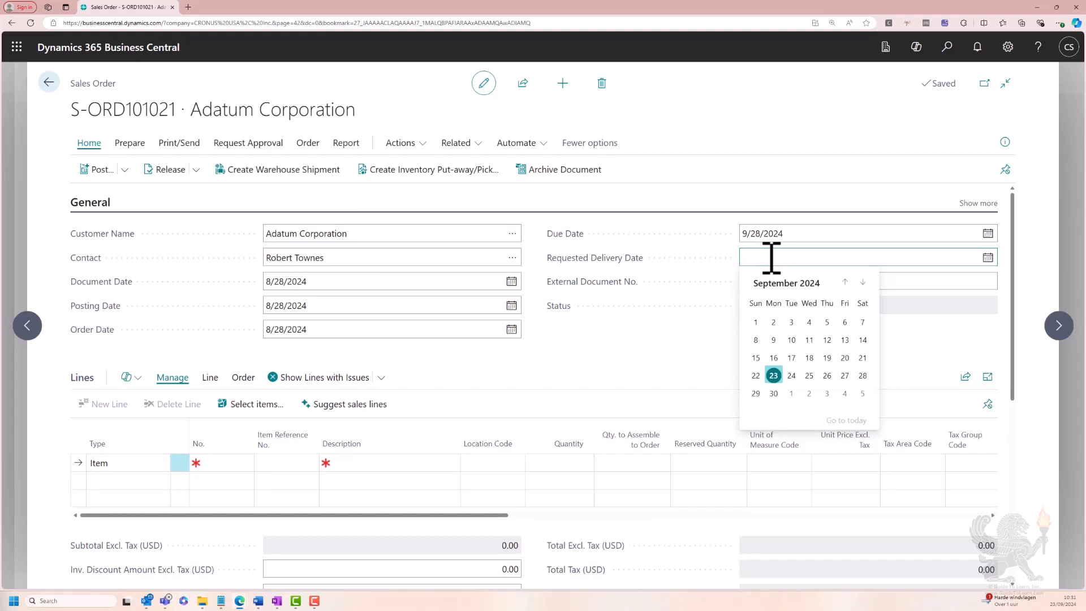
type("09/1")
key("Tab")
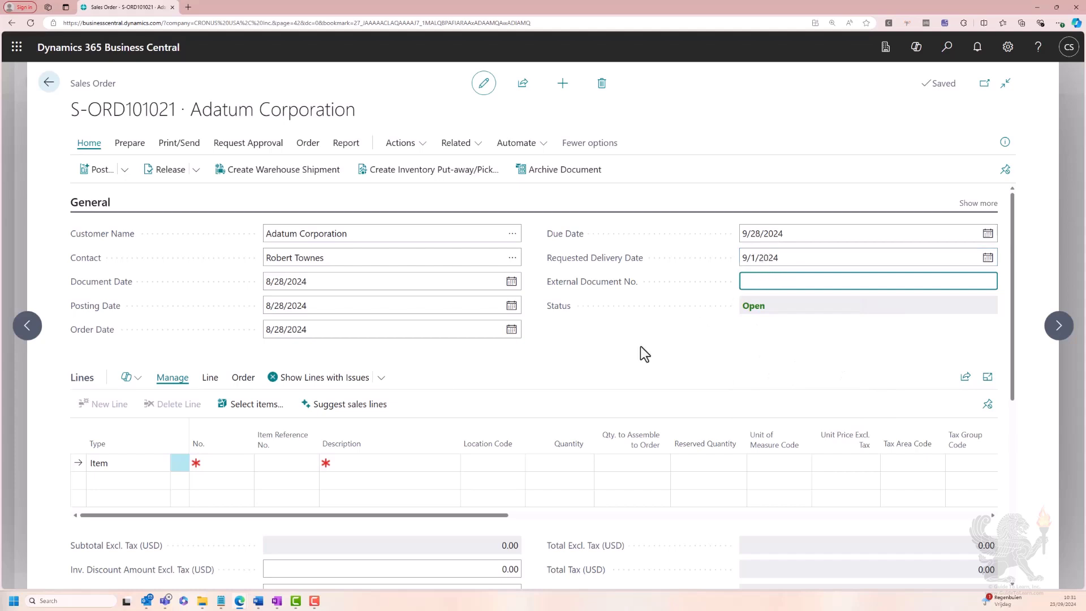
Add a line for item 1000 (Surface Pro) at location EAST with a quantity of 1, acknowledging the shipment date notices
left_click(219, 465)
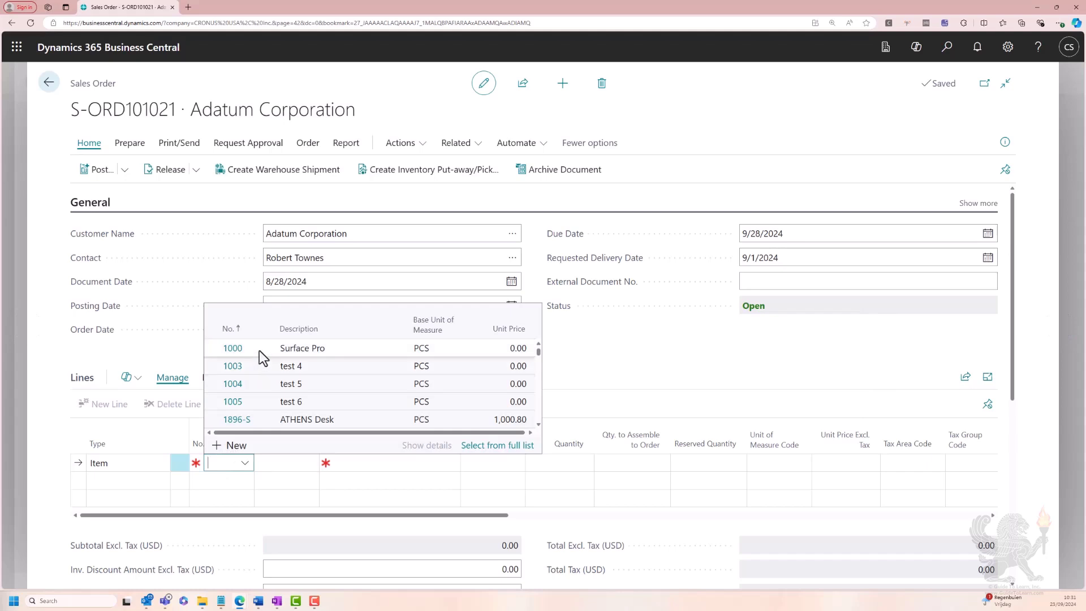
left_click(259, 351)
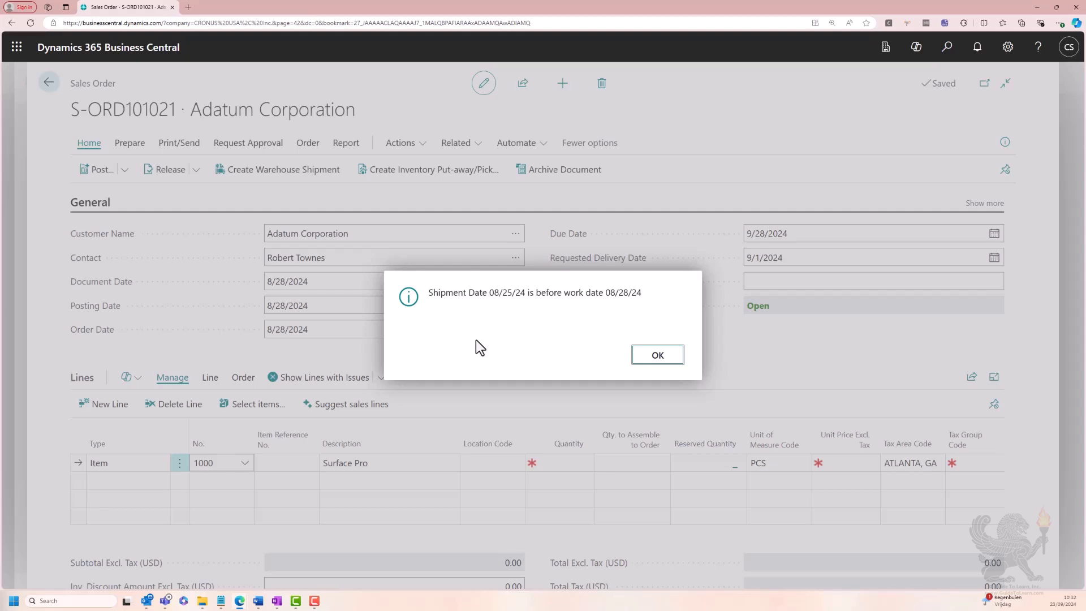
left_click(658, 355)
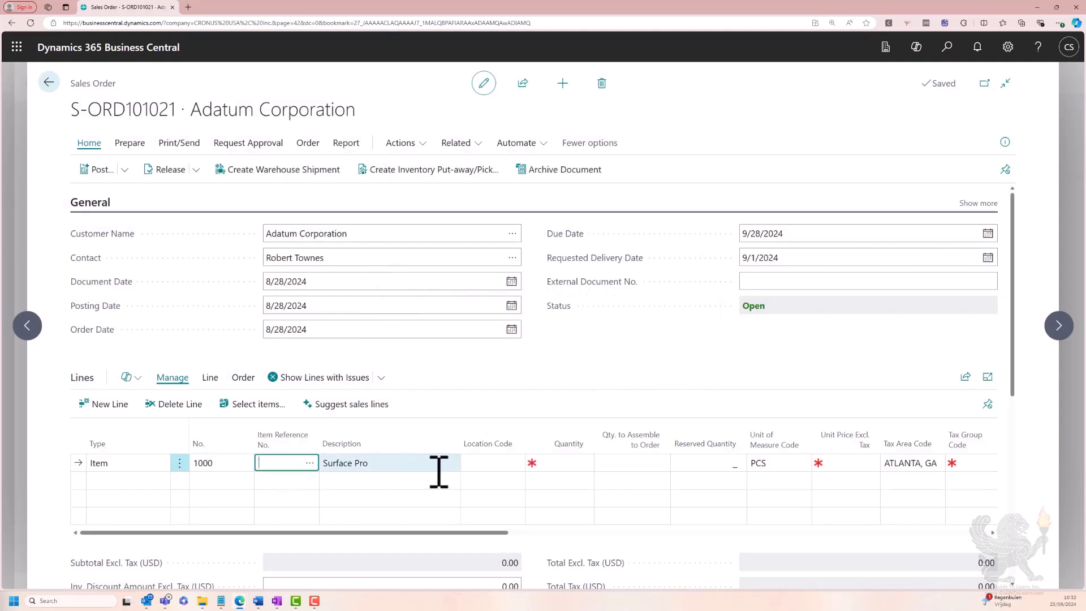
left_click(478, 465)
type("eas")
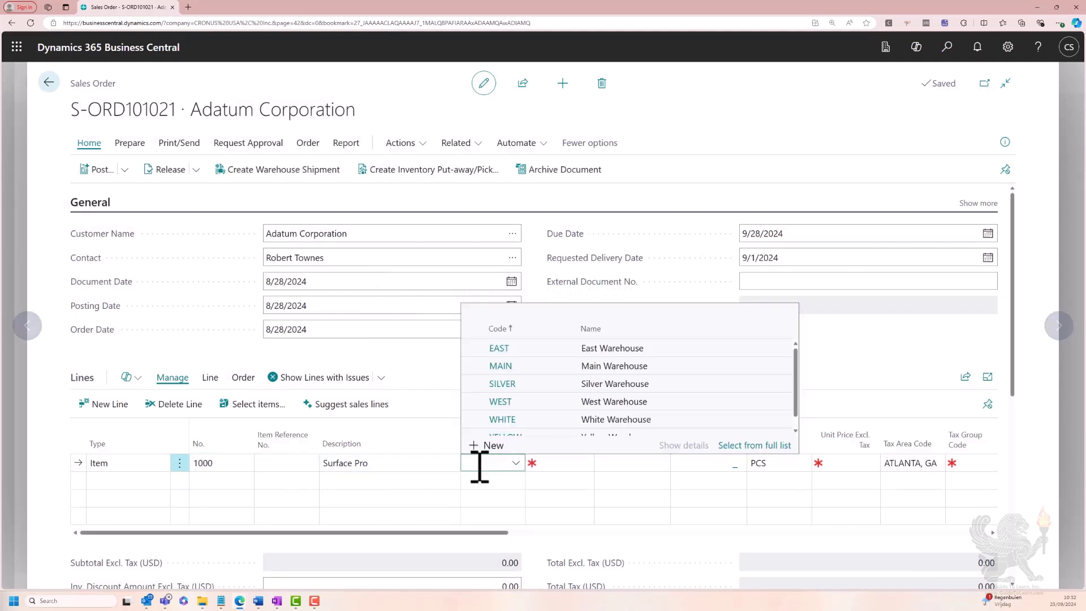
key("Tab")
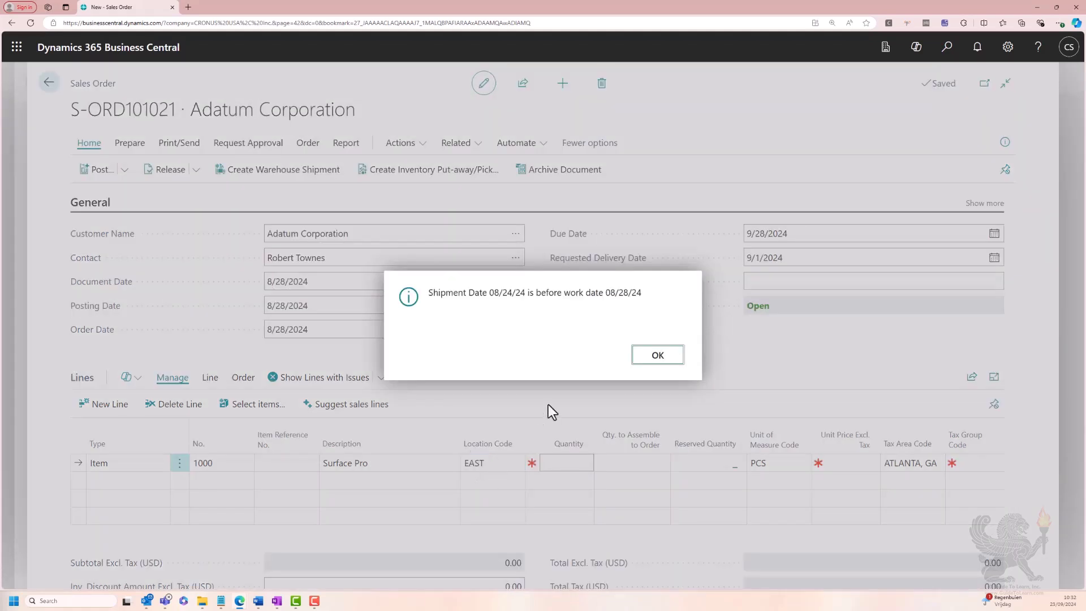
left_click(657, 355)
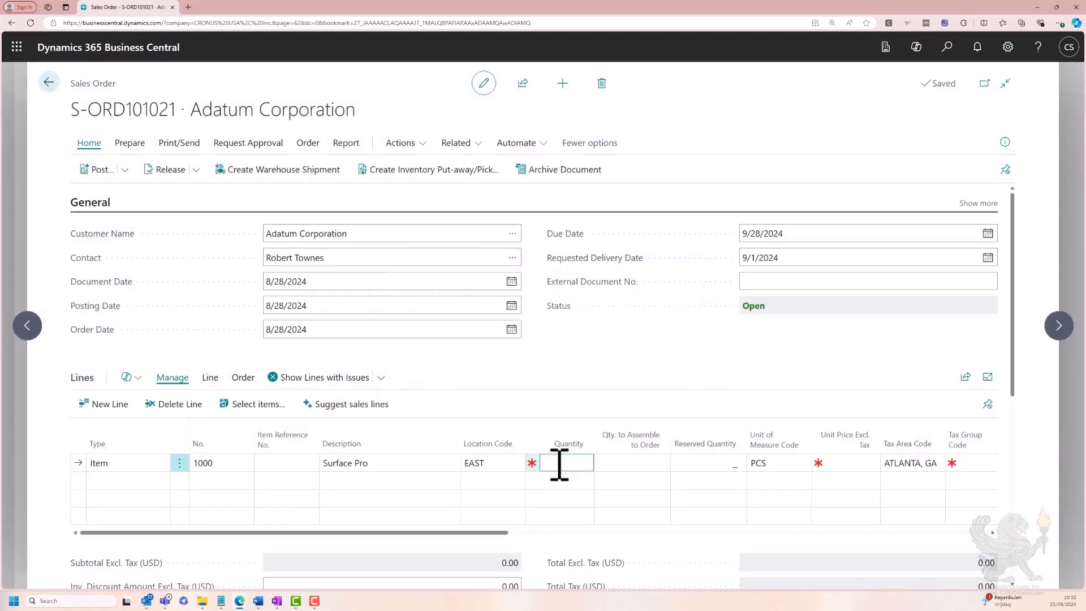
type("1")
key("Tab")
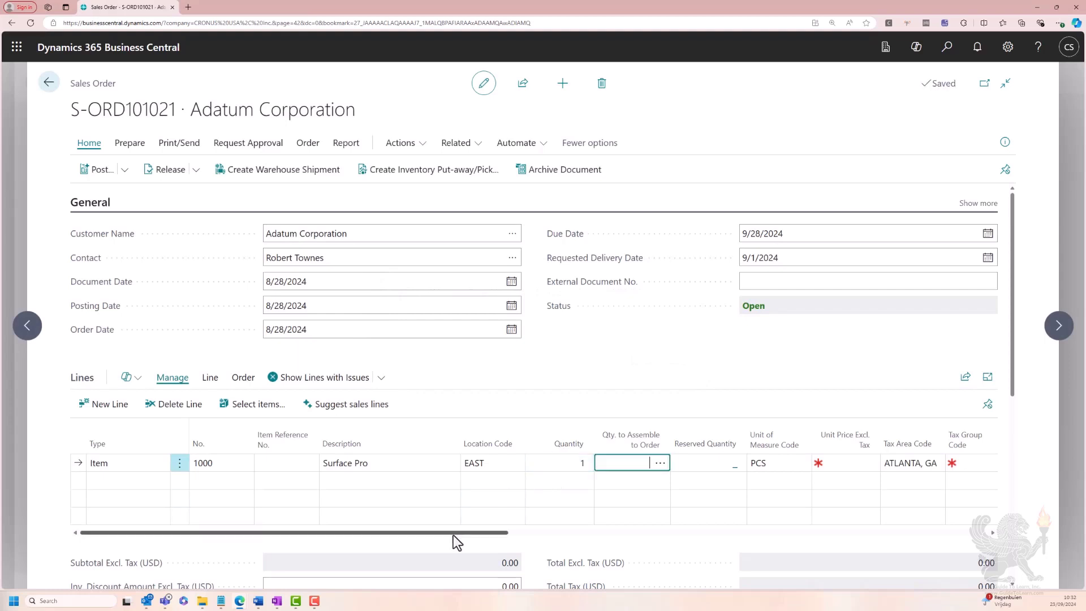
Review the new line's planned delivery date, planned shipment date and shipment date against the requested delivery date
left_click_drag(456, 535, 934, 538)
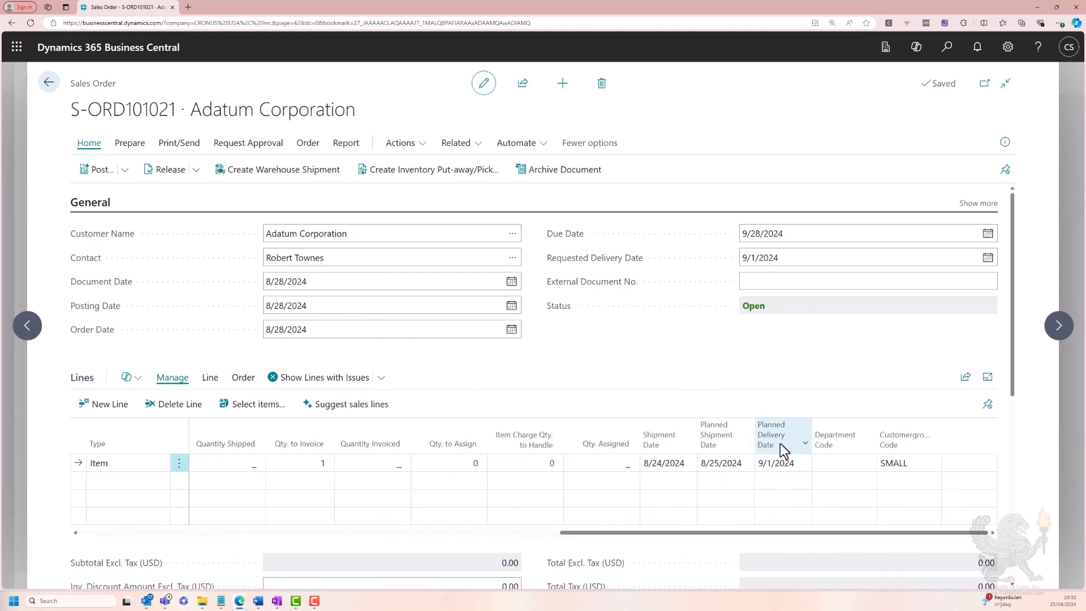
left_click(784, 463)
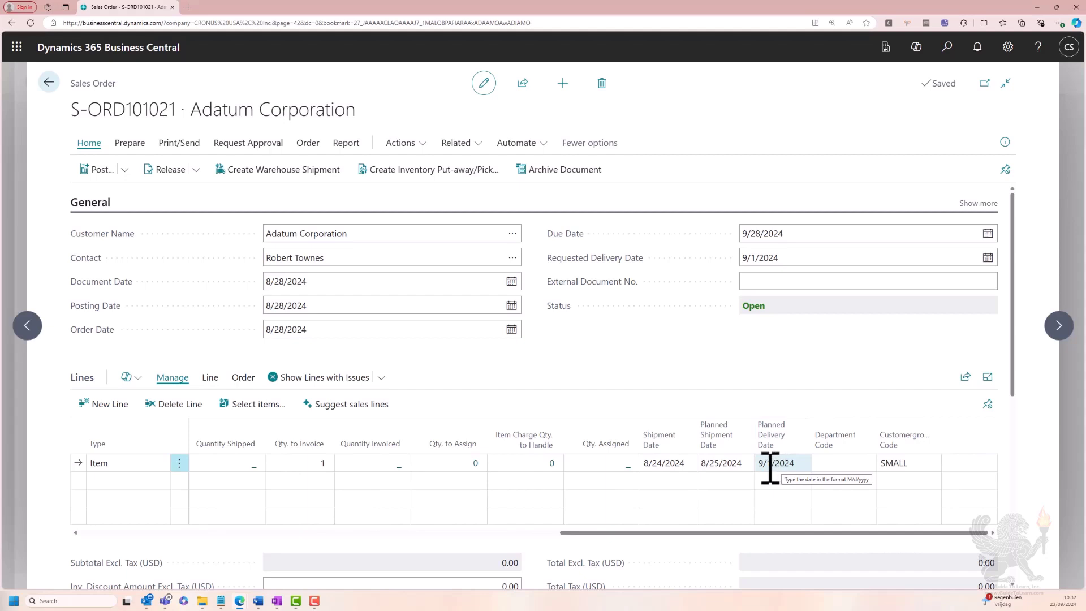
left_click(715, 463)
left_click(659, 465)
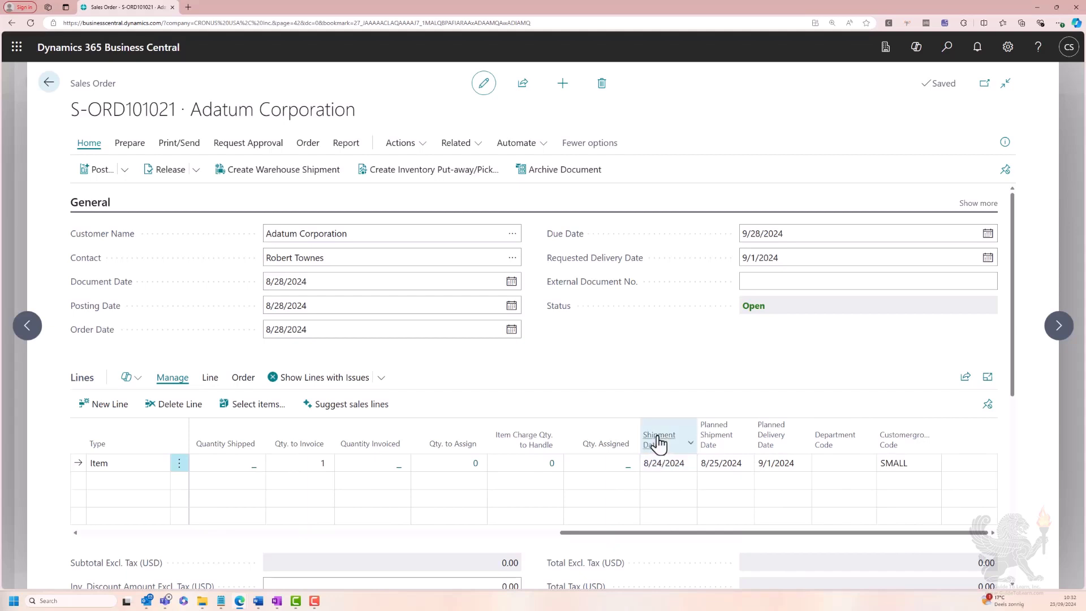
mouse_move(656, 456)
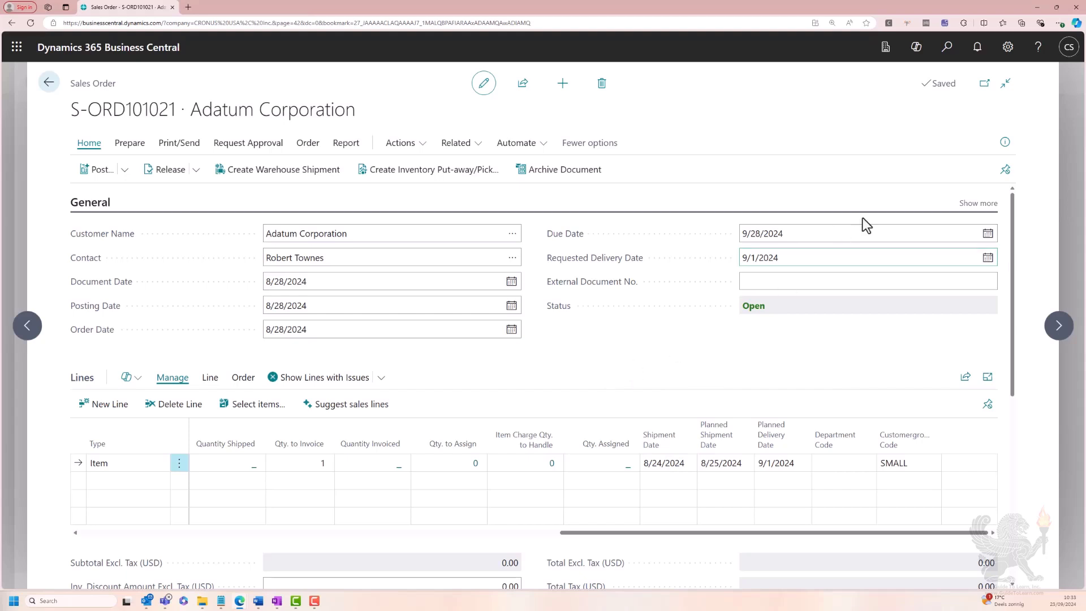
Set the order's promised delivery date to 9/5/2024 and apply the change to the lines
left_click(968, 205)
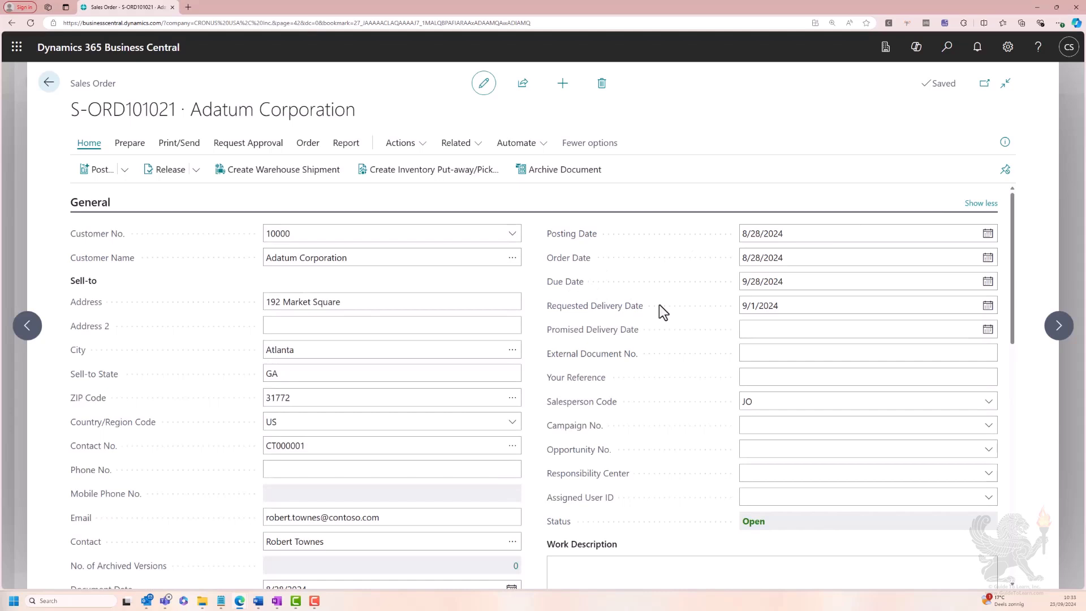
left_click(747, 331)
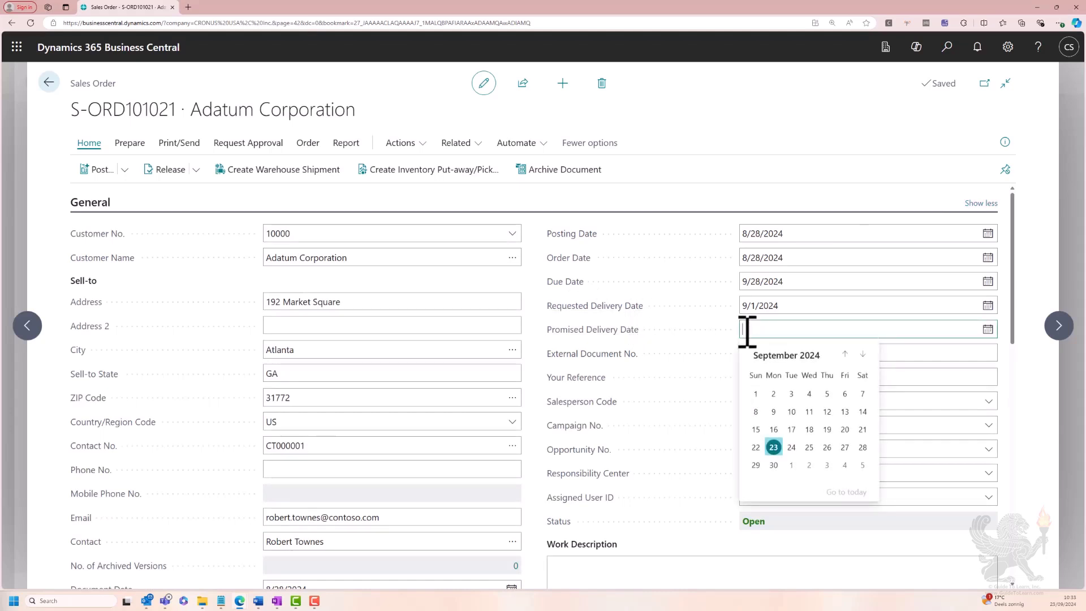
type("0905")
key("Tab")
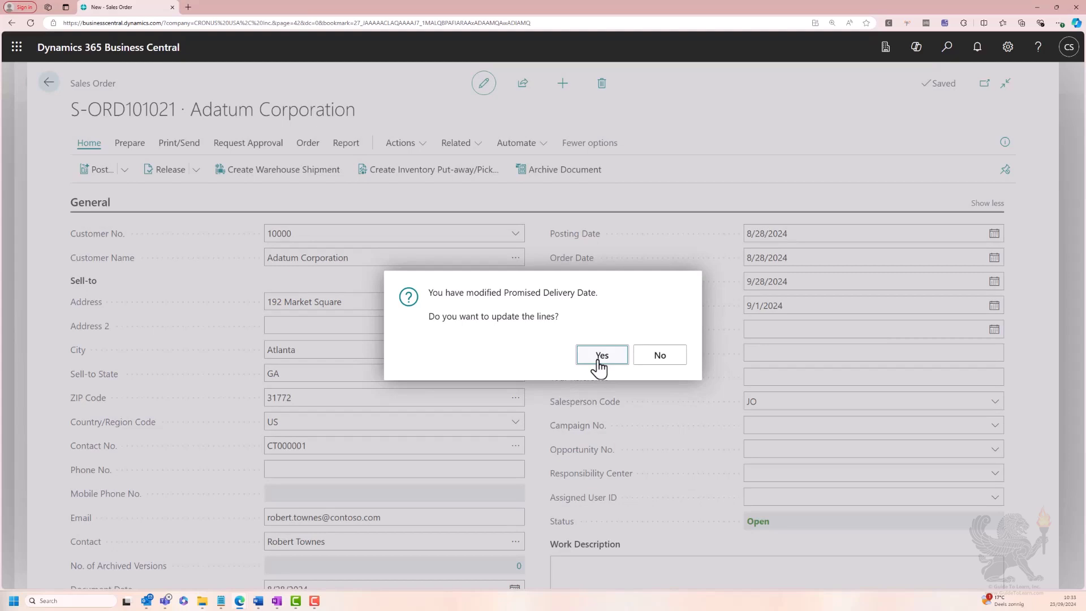
left_click(599, 361)
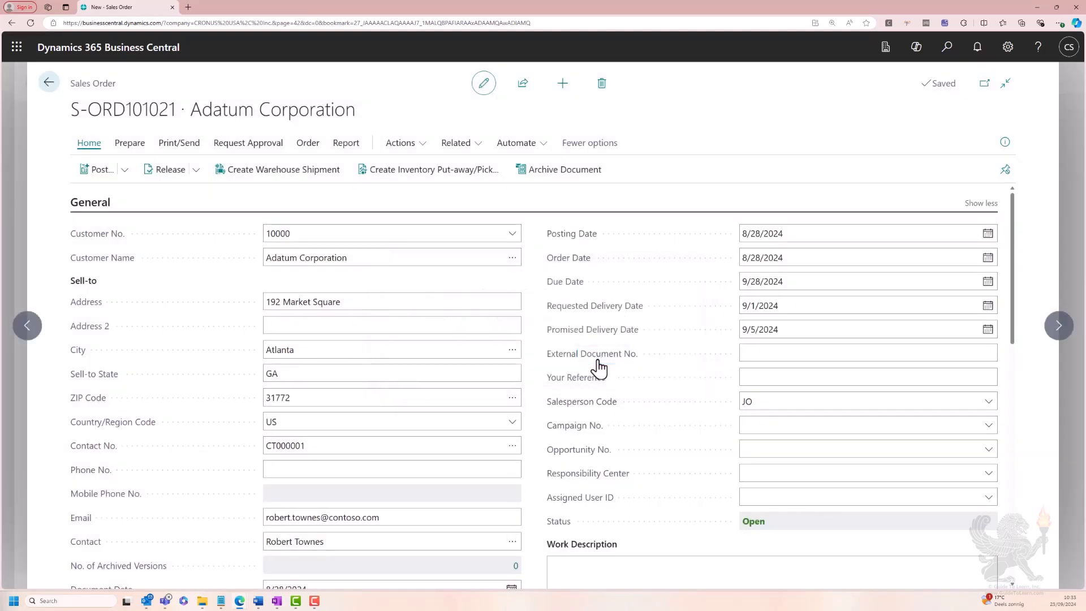
Check the line's planned delivery, planned shipment and shipment dates against the promised delivery date
left_click(969, 208)
left_click_drag(1010, 202, 1007, 236)
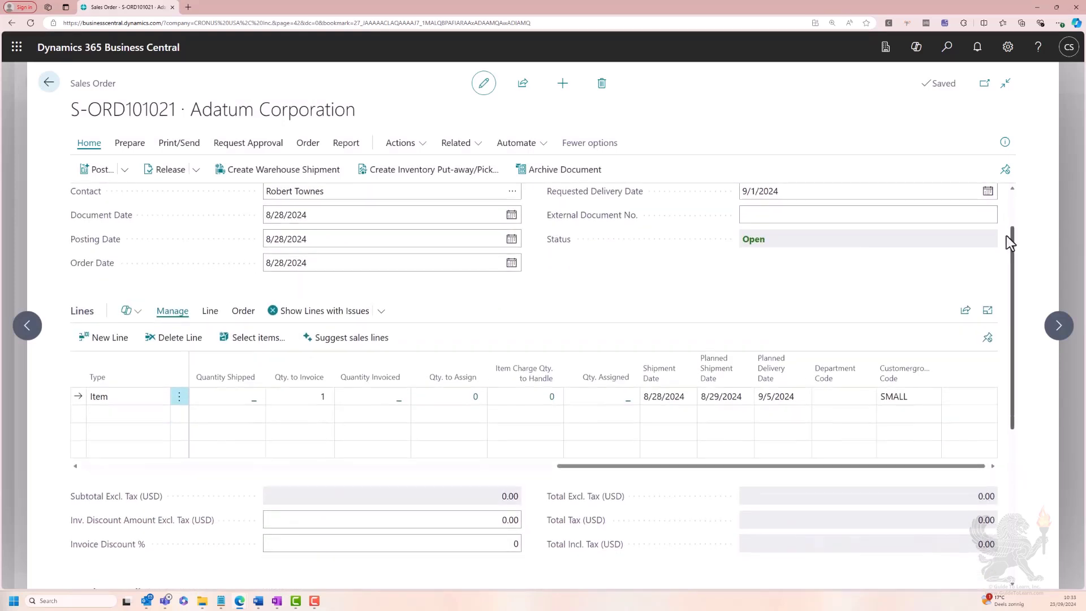
left_click(784, 396)
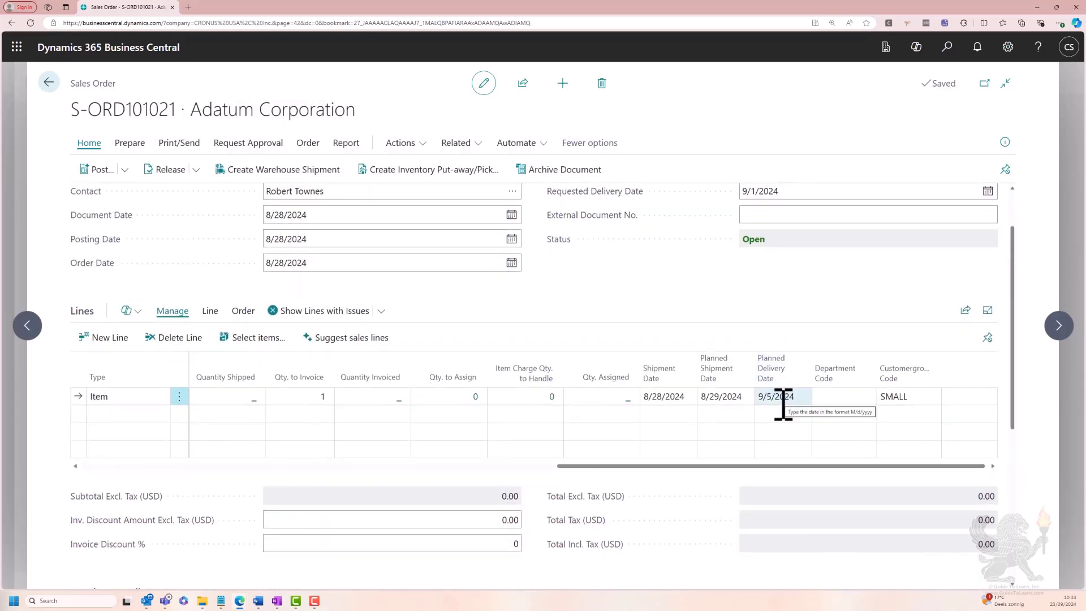
left_click(779, 408)
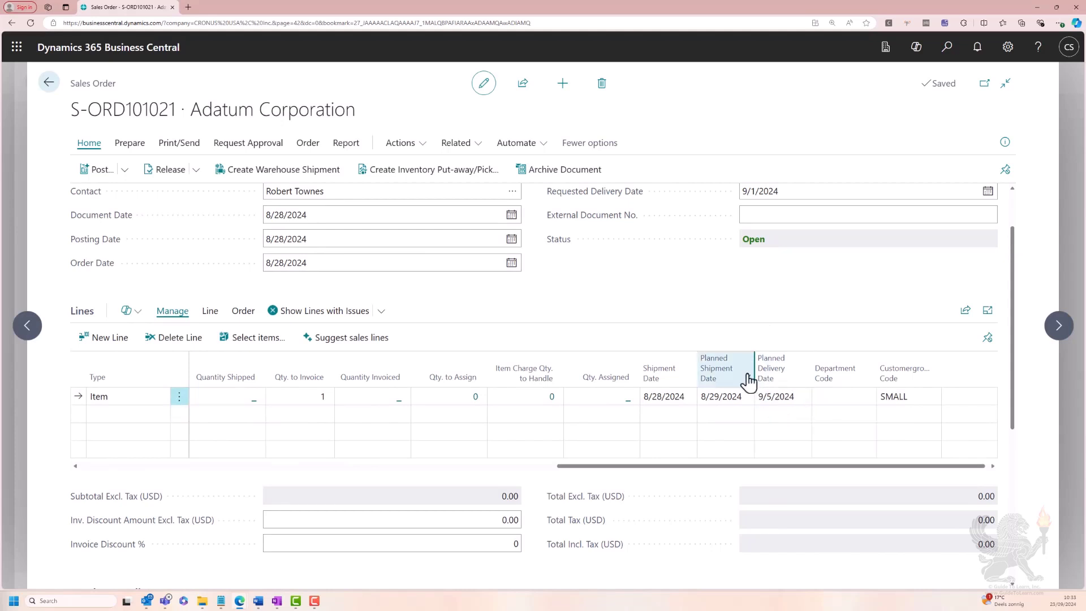
mouse_move(669, 379)
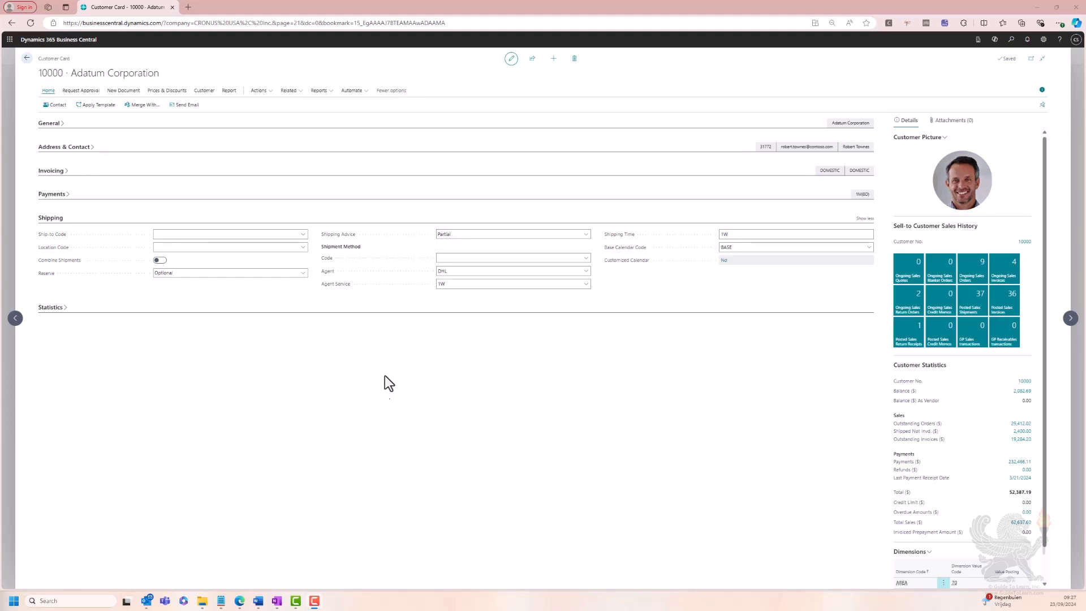
Review the EAST location's outbound and inbound warehouse handling times and base calendar, then return to the customer card
mouse_move(632, 246)
left_click(1010, 41)
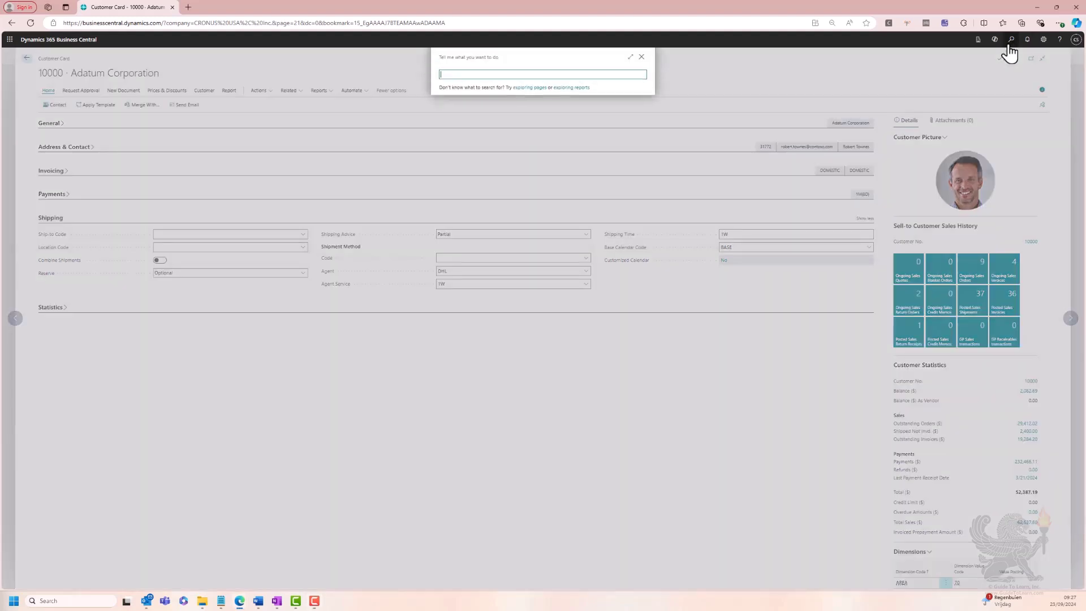
type("location")
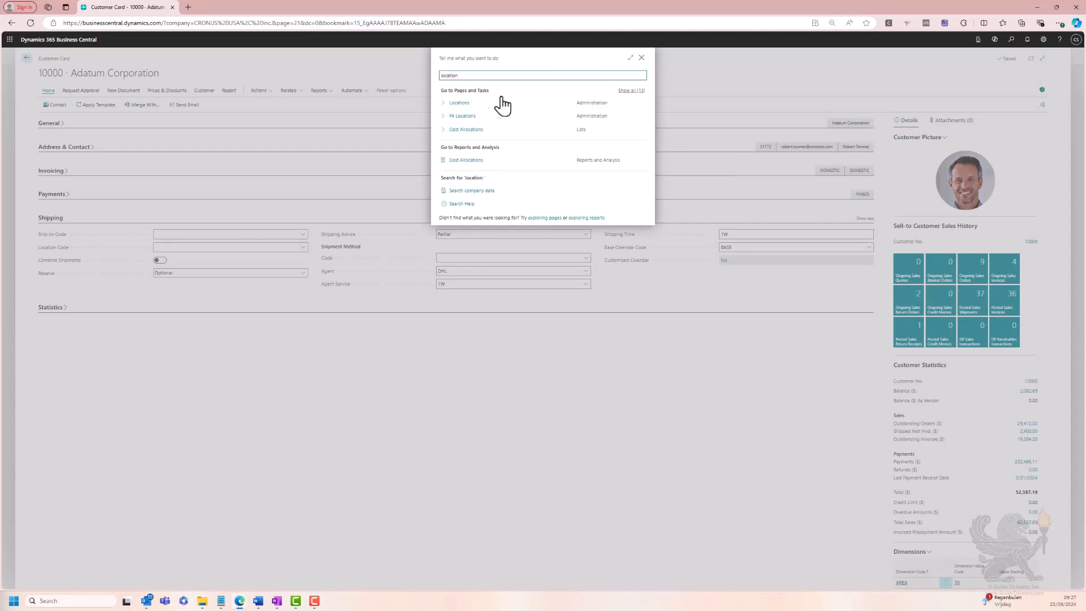
left_click(459, 103)
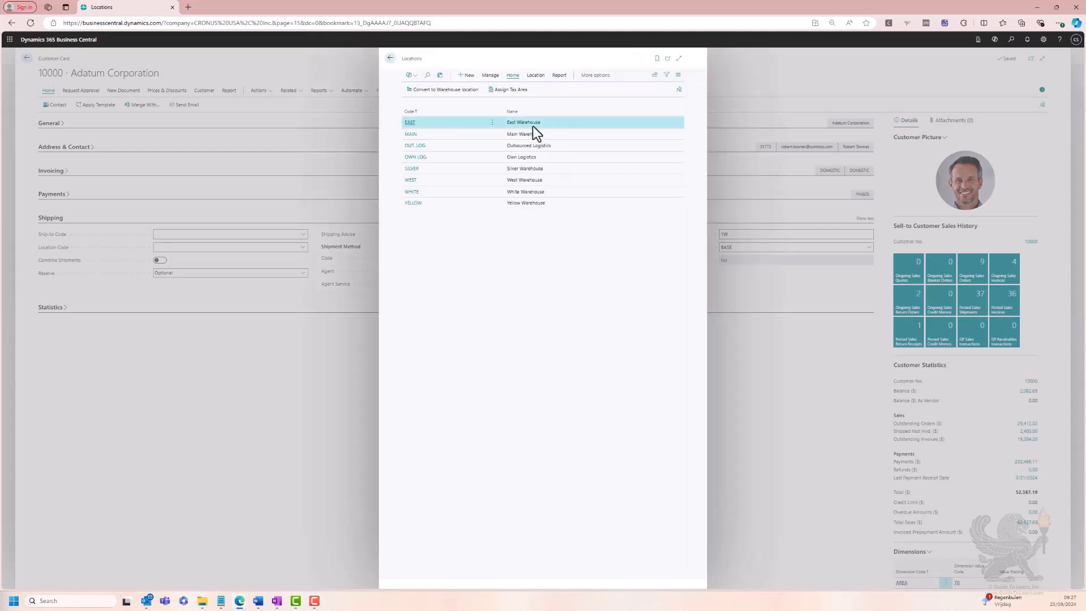
left_click(411, 126)
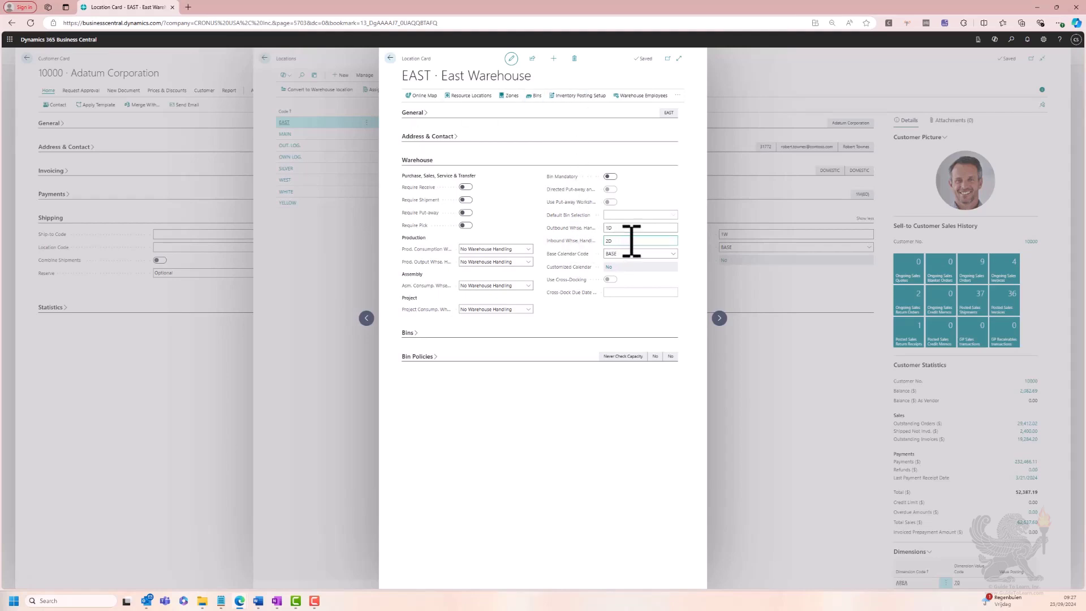
left_click(390, 59)
left_click(390, 60)
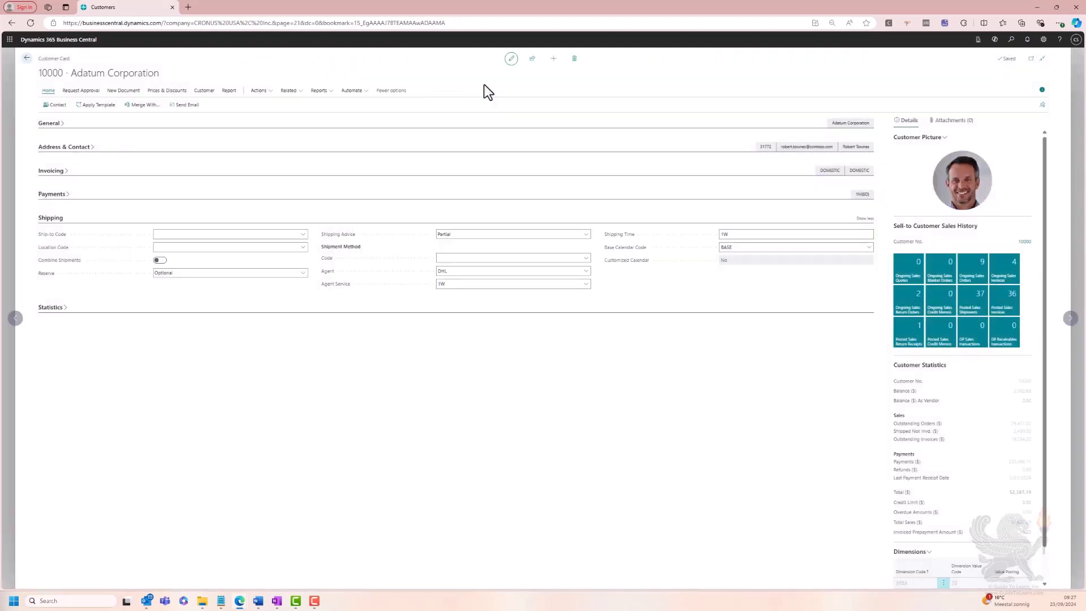
Review the lead time calculation on the card of item 1000 (Surface Pro), then return to the customer card
left_click(1010, 40)
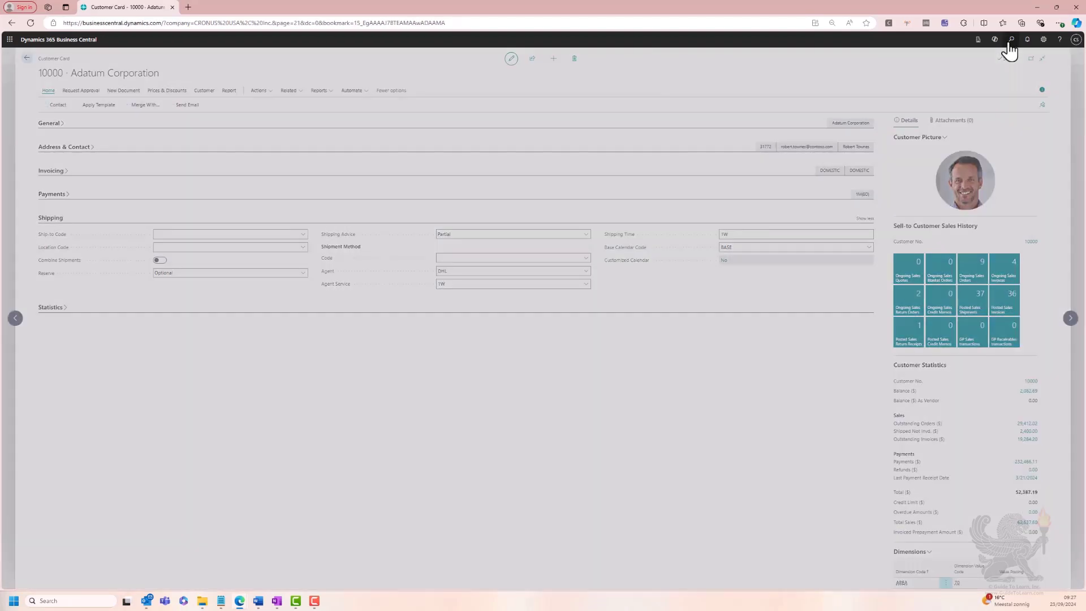
type("item")
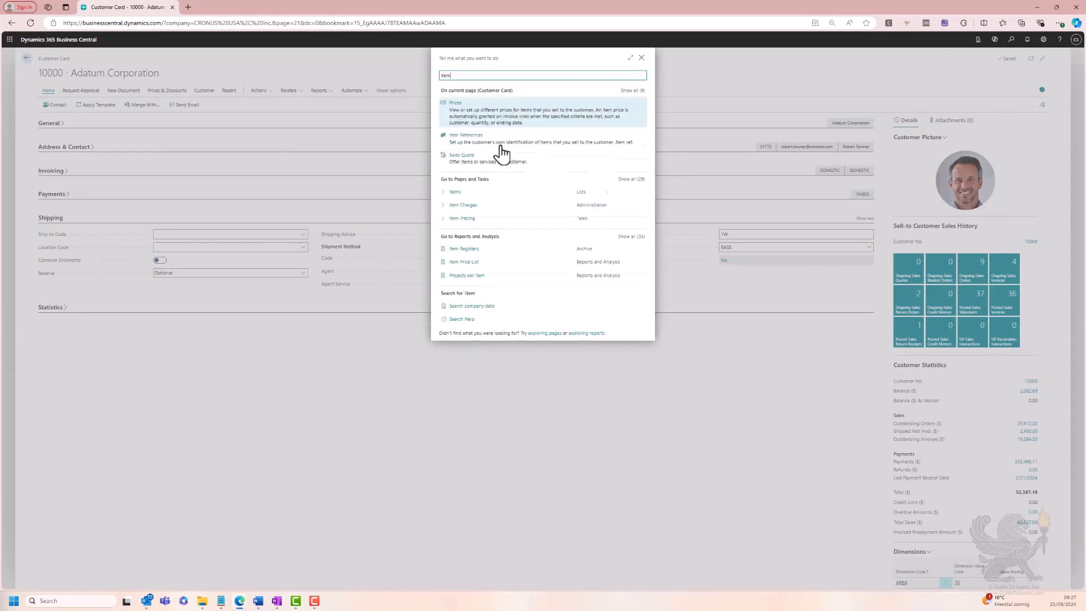
left_click(528, 184)
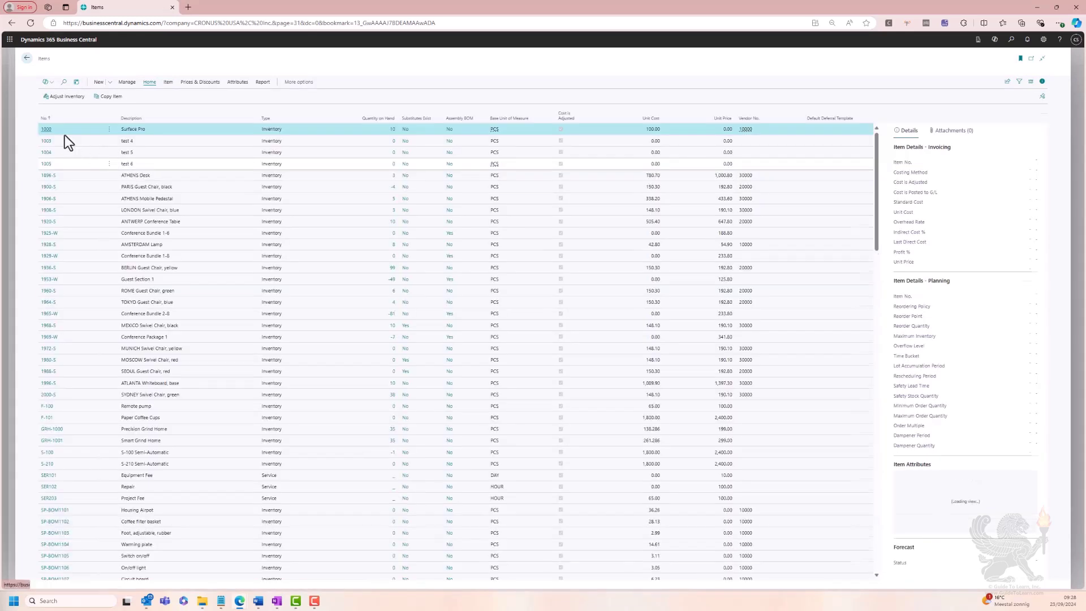
left_click(45, 138)
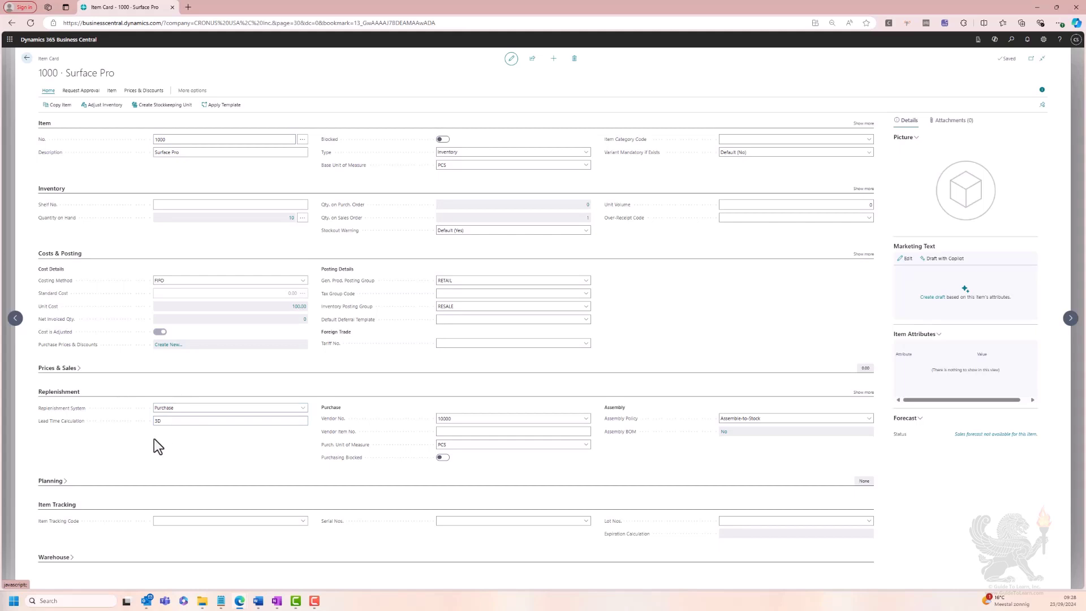
left_click(26, 59)
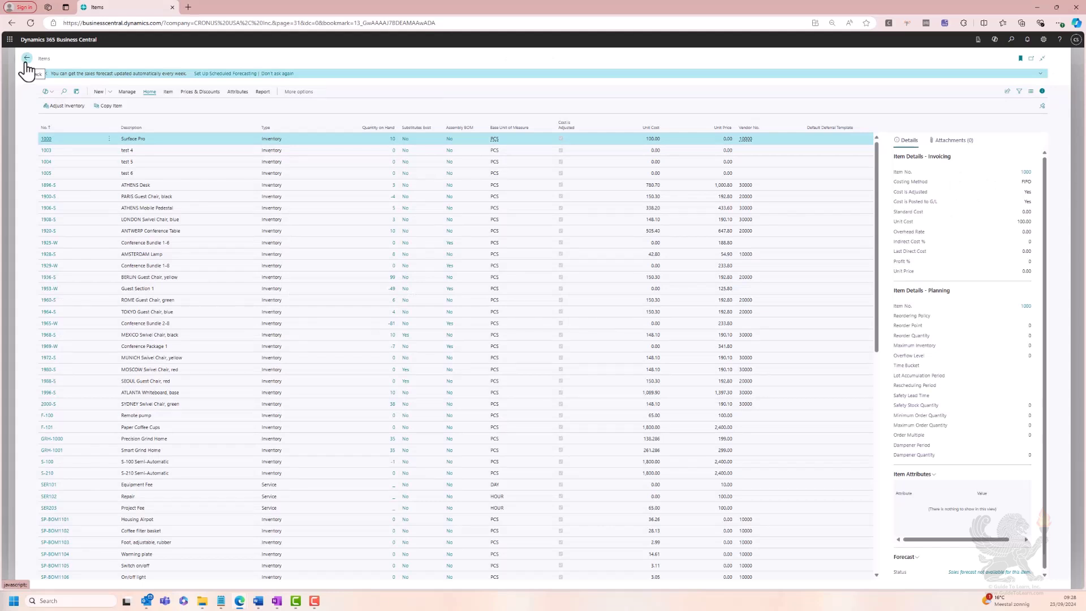
left_click(26, 62)
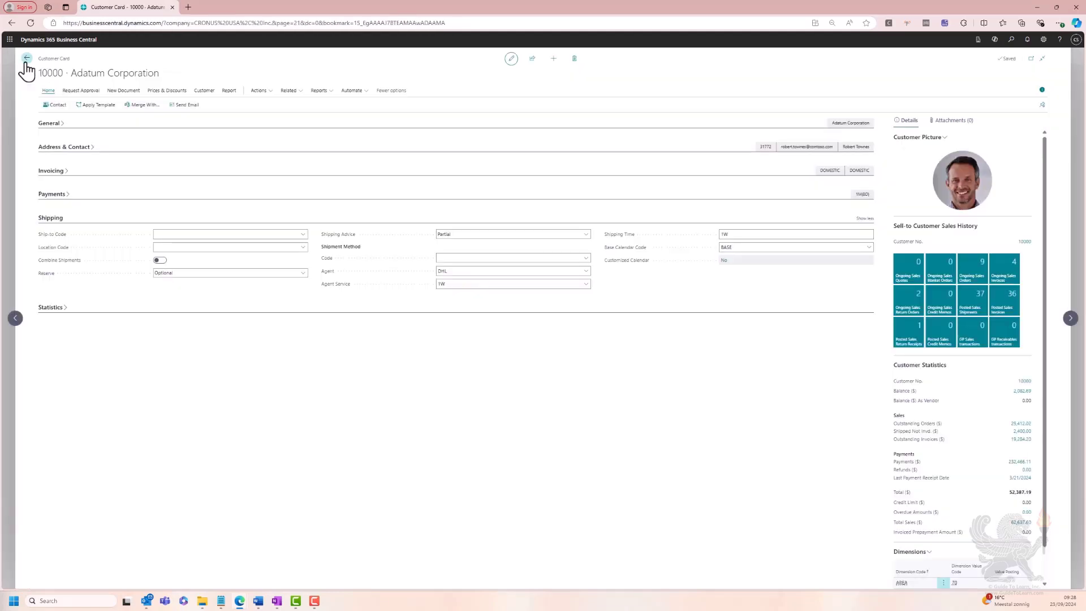
Leave the customer card and open the list of sales orders
left_click(26, 62)
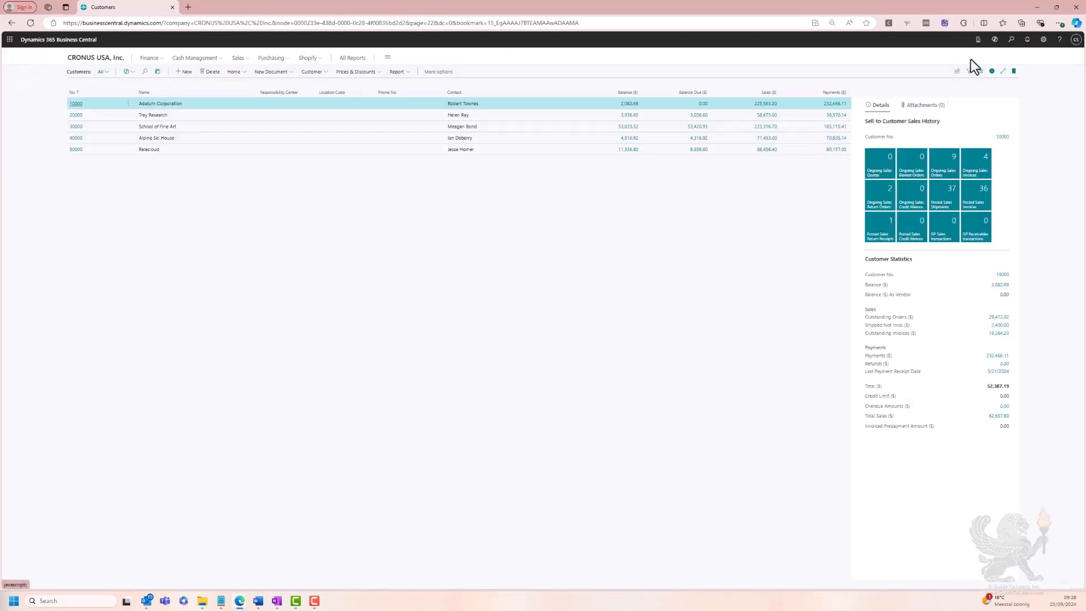
key("alt+q")
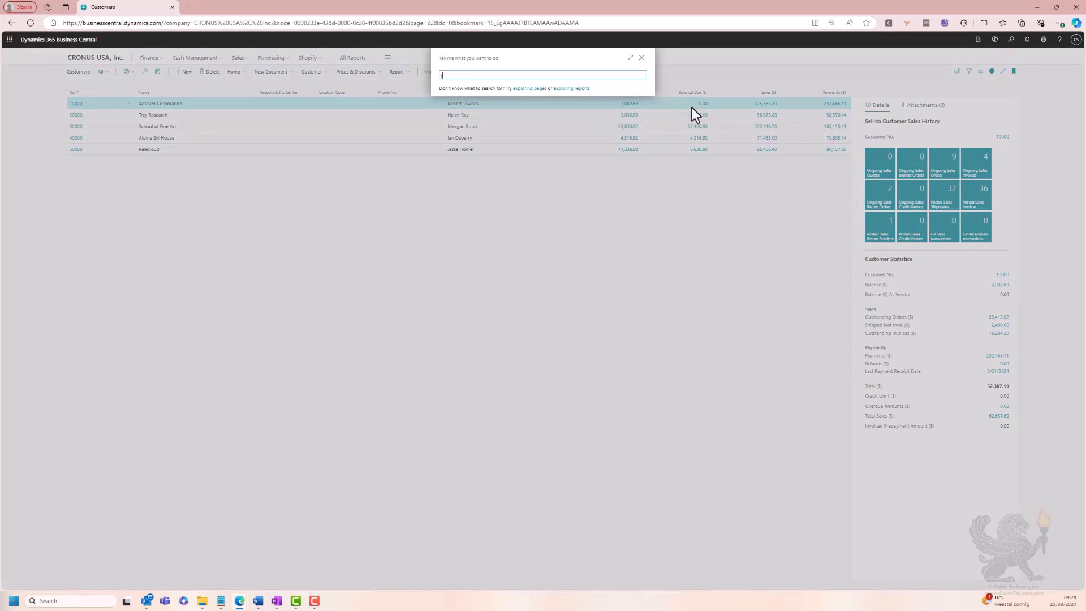
type("sales order")
left_click(465, 179)
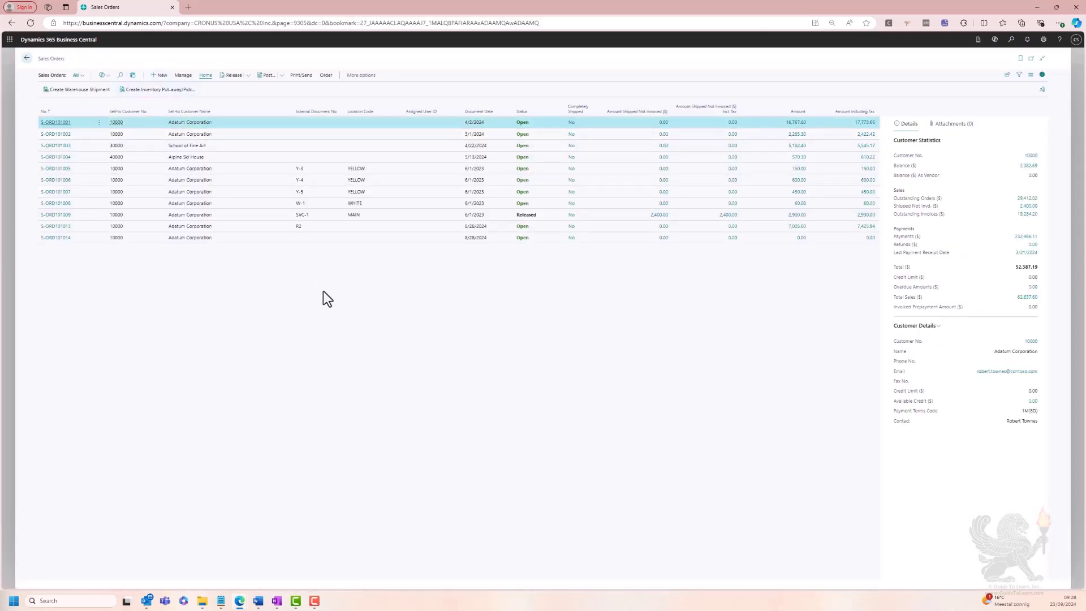
Create a new sales order for the customer Adatum Corporation
key("alt+n")
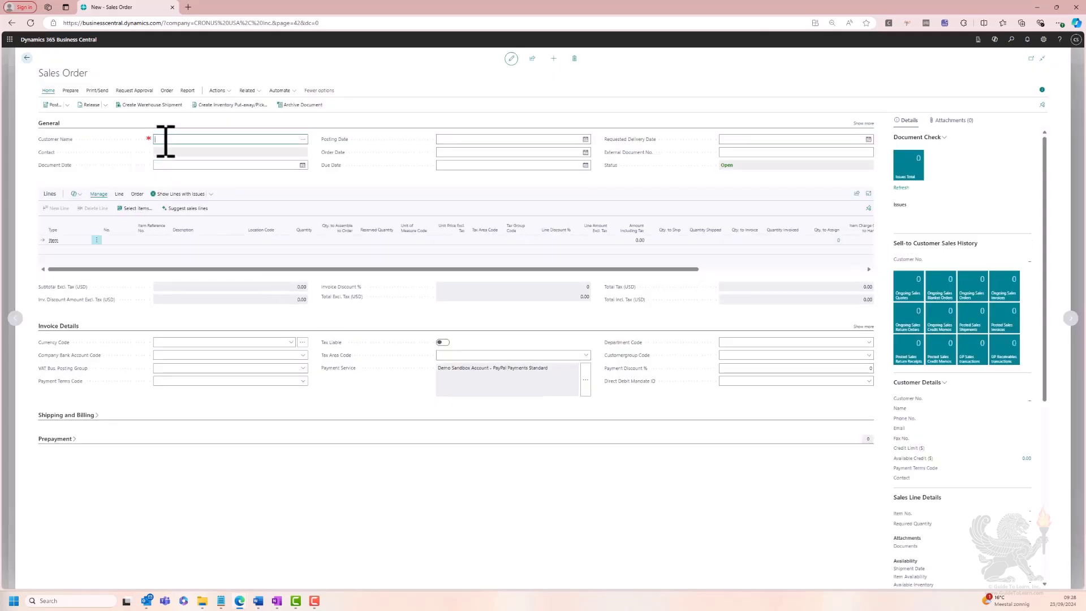
type("10000")
key("Tab")
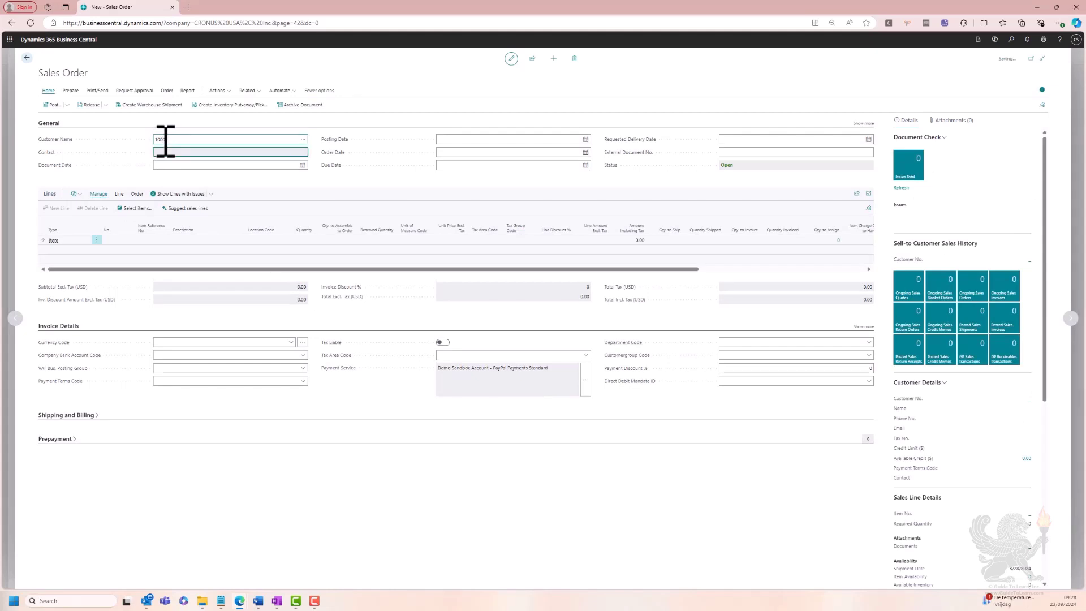
Add an order line for item 1000 (Surface Pro) at location EAST with quantity 1
left_click(134, 240)
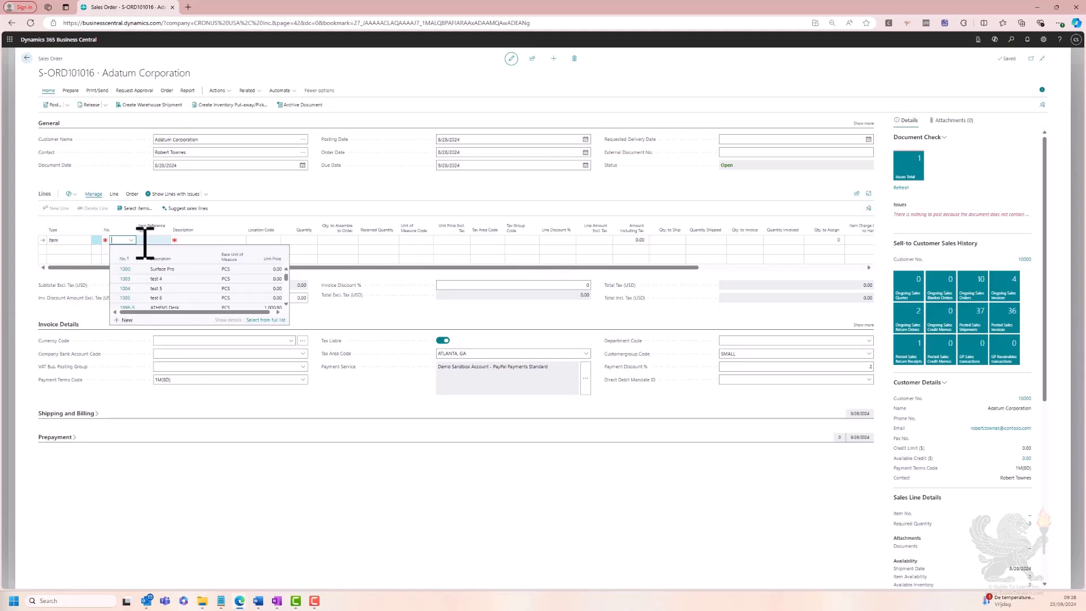
type("1000")
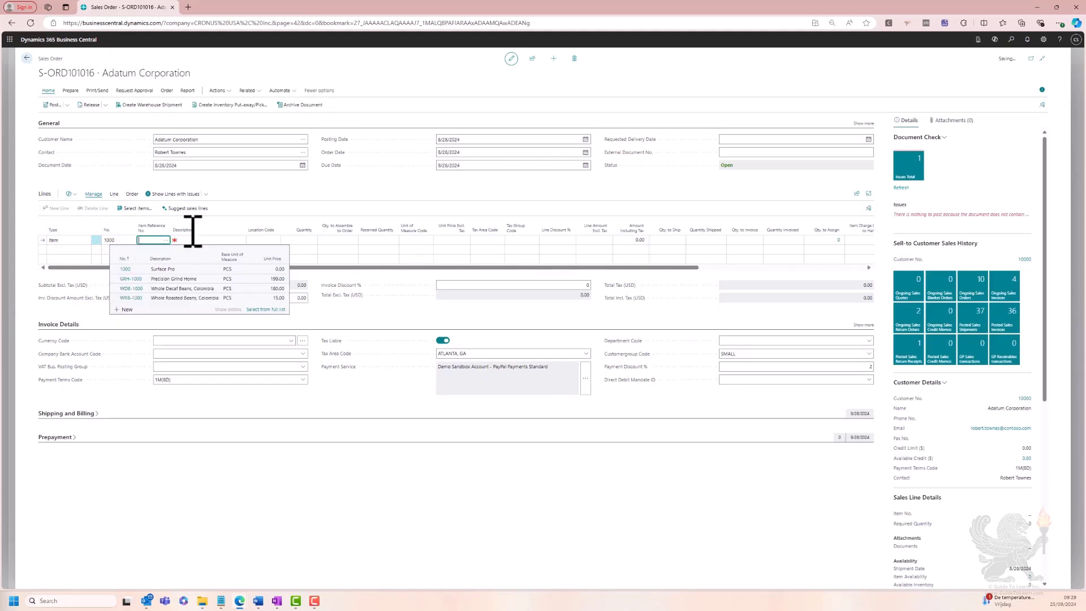
key("Tab")
left_click(269, 239)
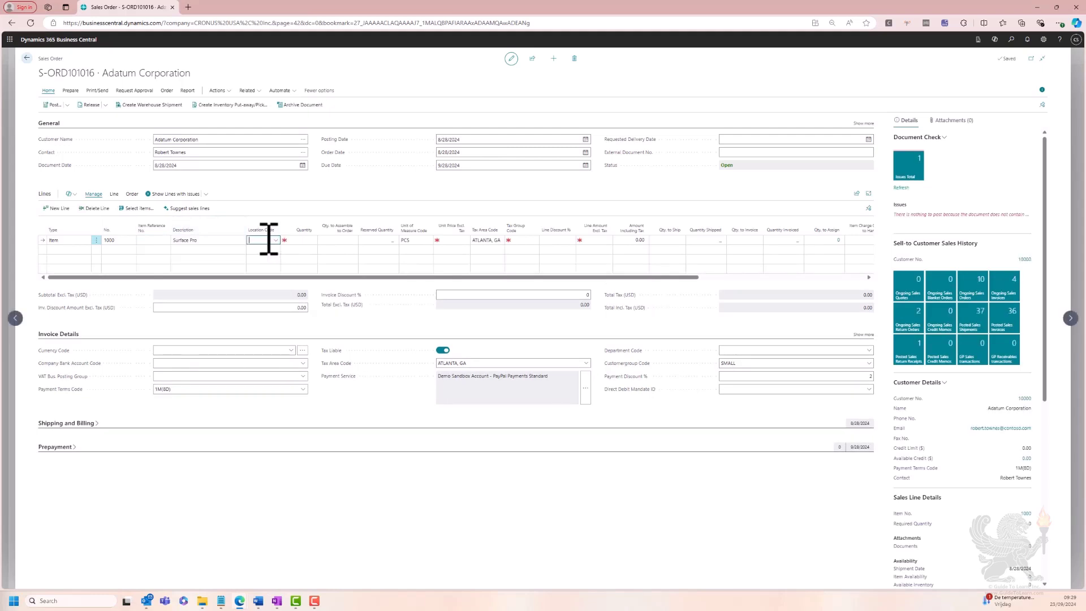
type("es")
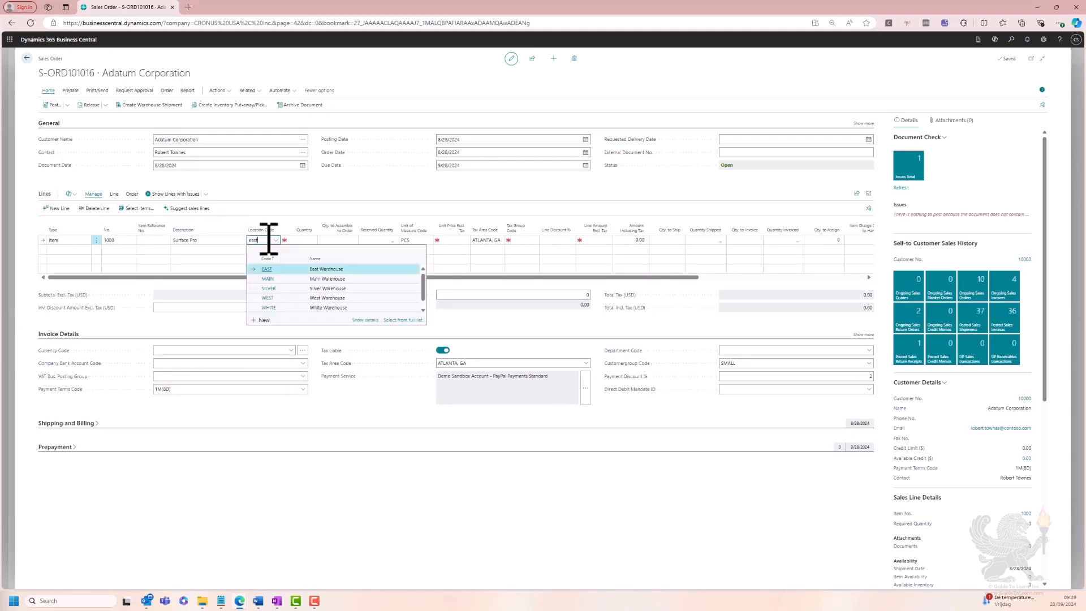
type("st")
key("Tab")
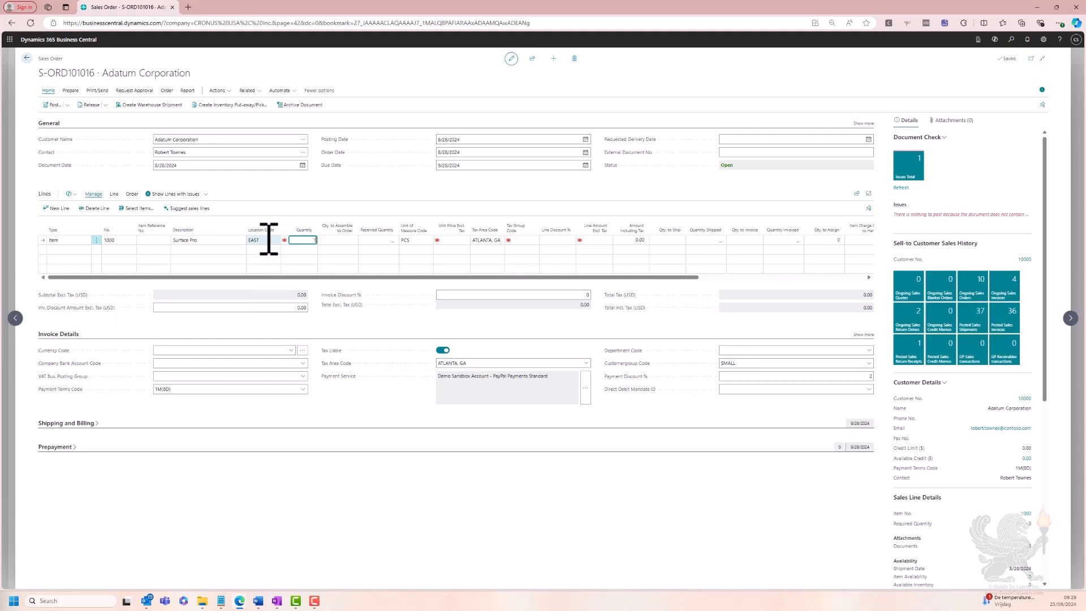
key("Tab")
Check the line's shipment, planned shipment and planned delivery dates with the order's requested delivery date left blank
left_click(726, 141)
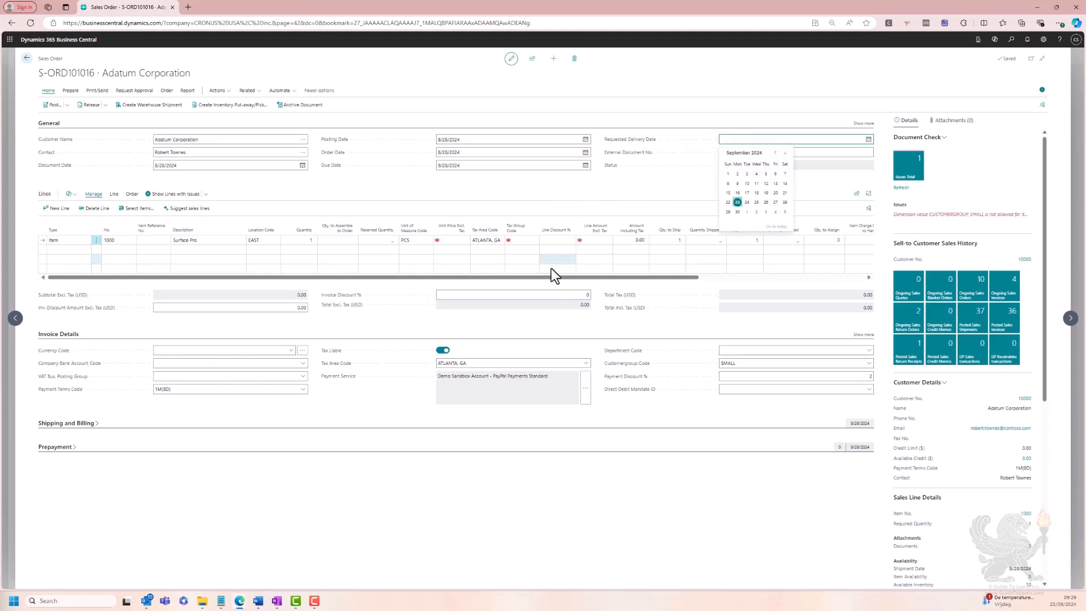
left_click_drag(534, 277, 735, 276)
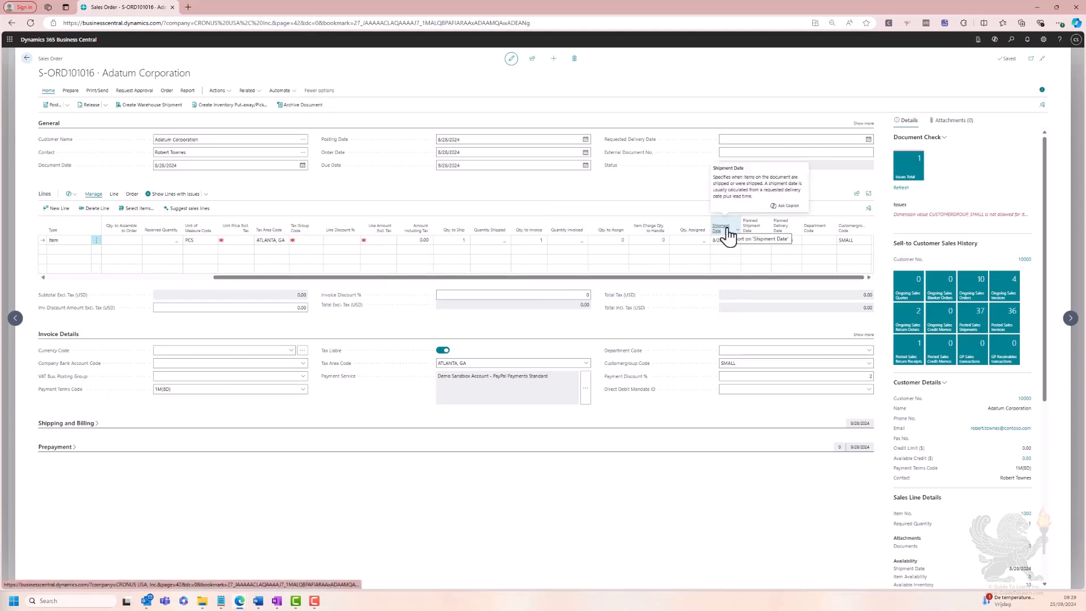
mouse_move(757, 233)
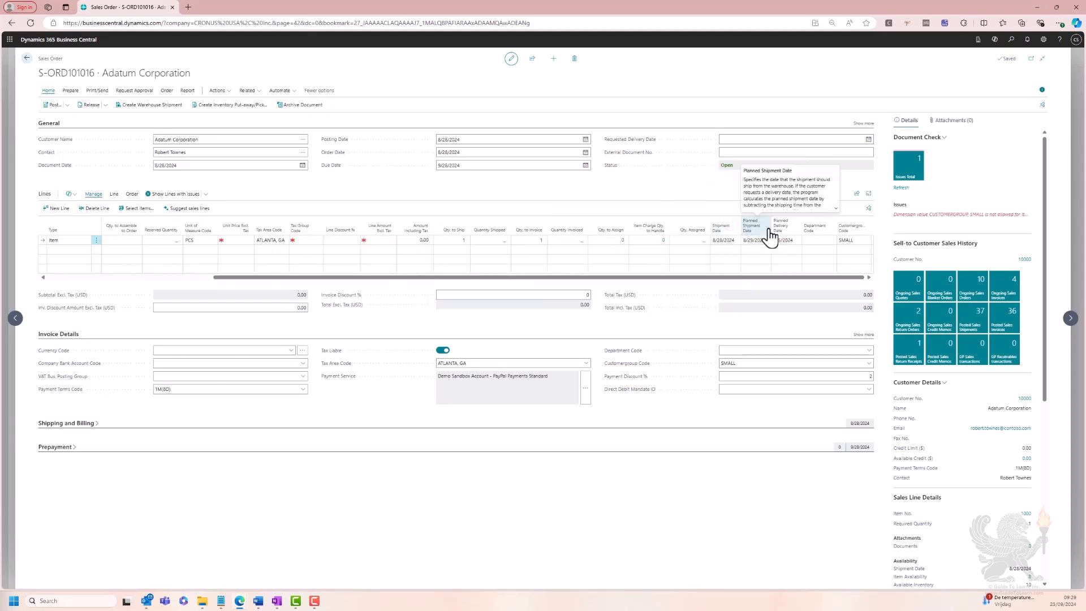